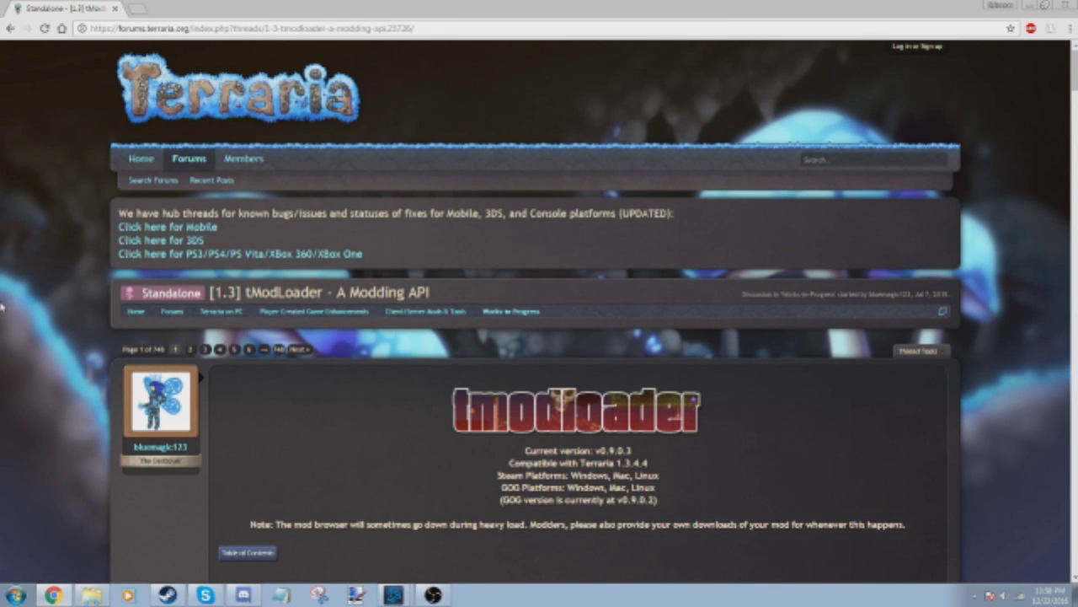
# Scroll the tModLoader v0.9.0.3 thread past Introduction, Creating Mods, Legal Stuff and Credits
pyautogui.scroll(-2, 4, 307)
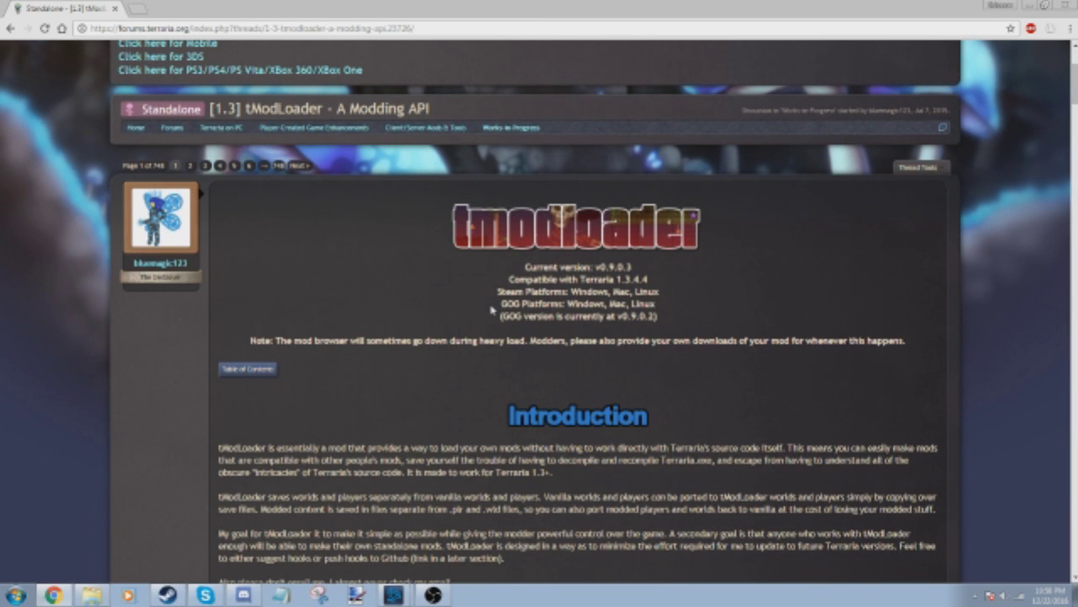
pyautogui.middleClick(387, 354)
pyautogui.scroll(3, 344, 268)
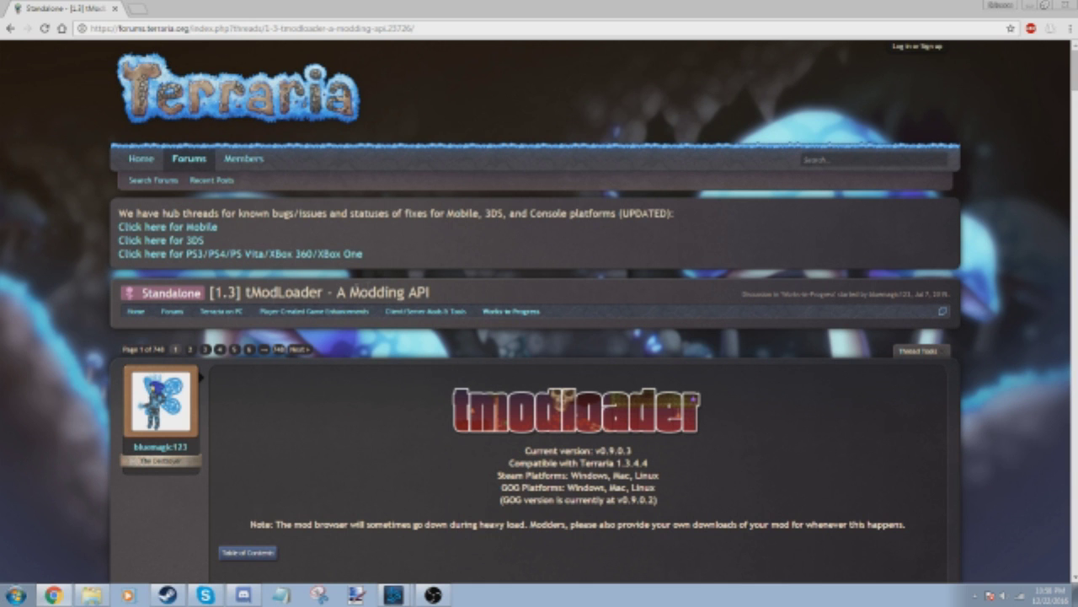
pyautogui.scroll(-3, 487, 401)
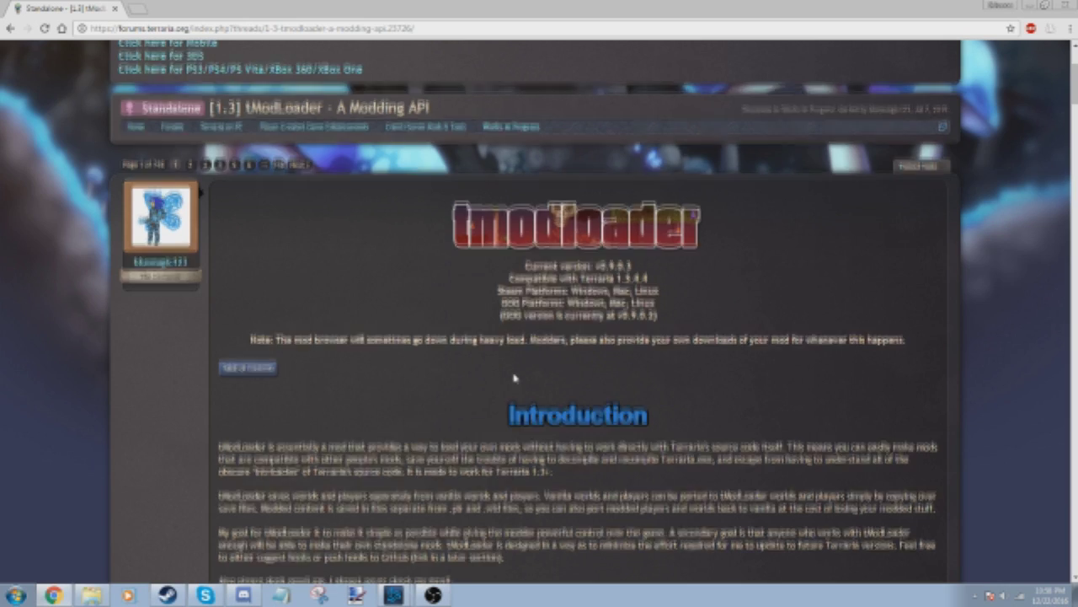
pyautogui.scroll(-4, 483, 347)
pyautogui.scroll(4, 487, 302)
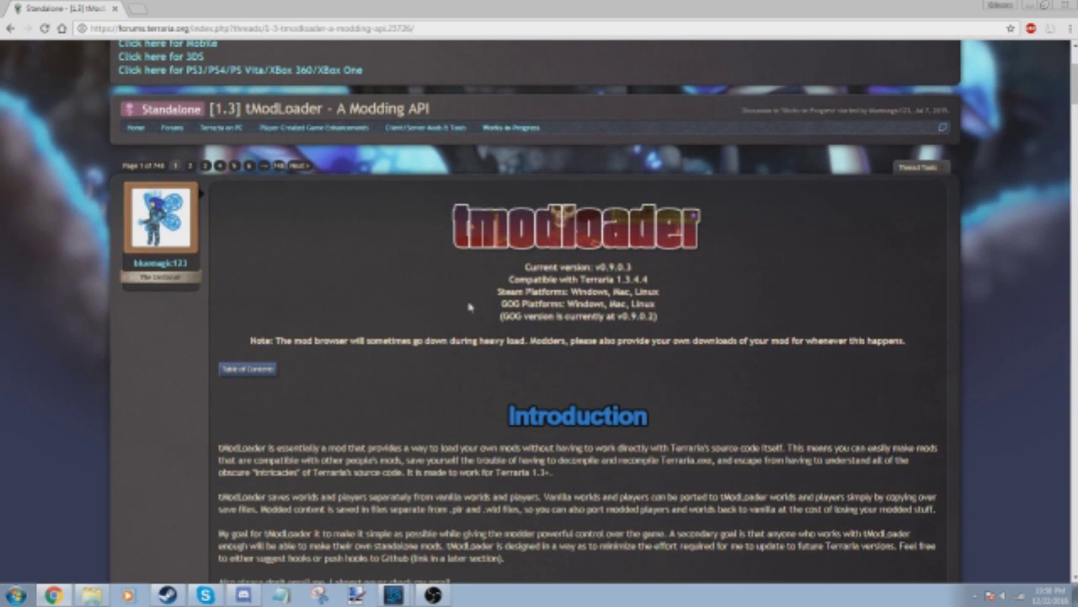
pyautogui.scroll(-4, 617, 264)
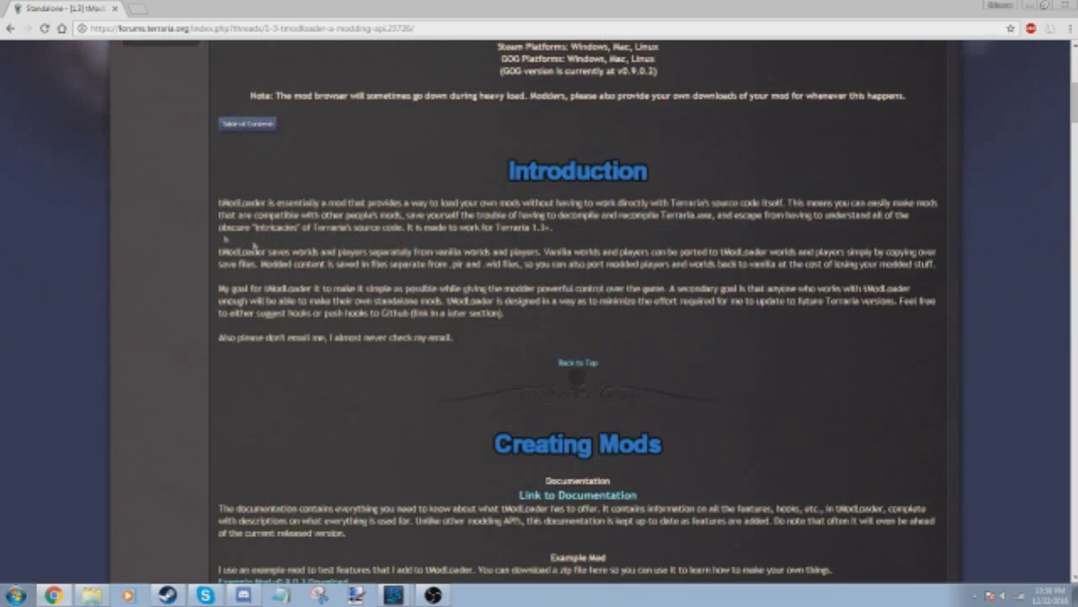
pyautogui.scroll(-4, 285, 290)
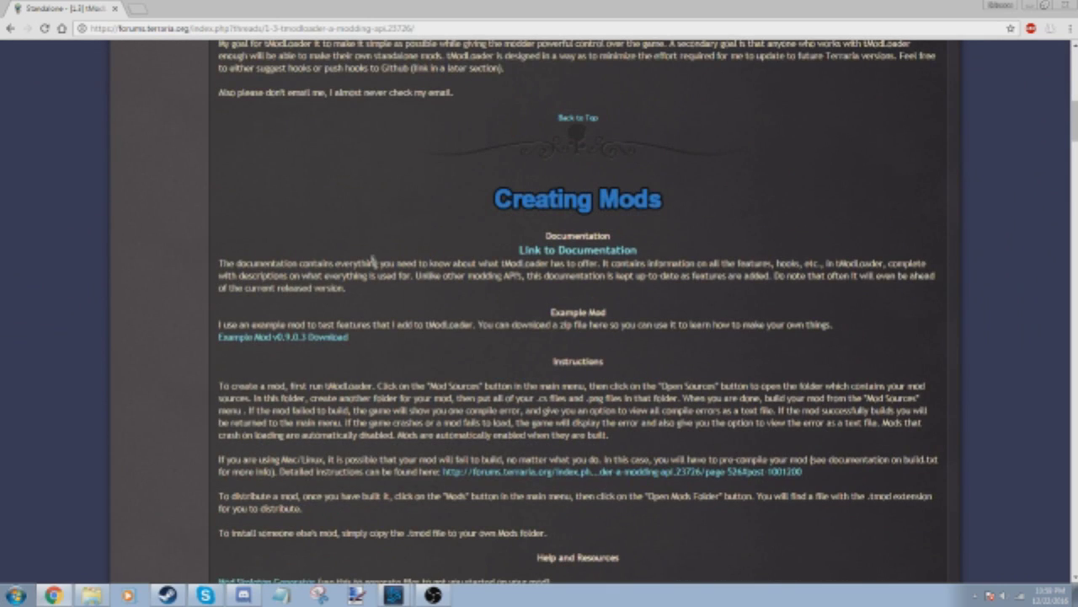
pyautogui.scroll(-12, 371, 261)
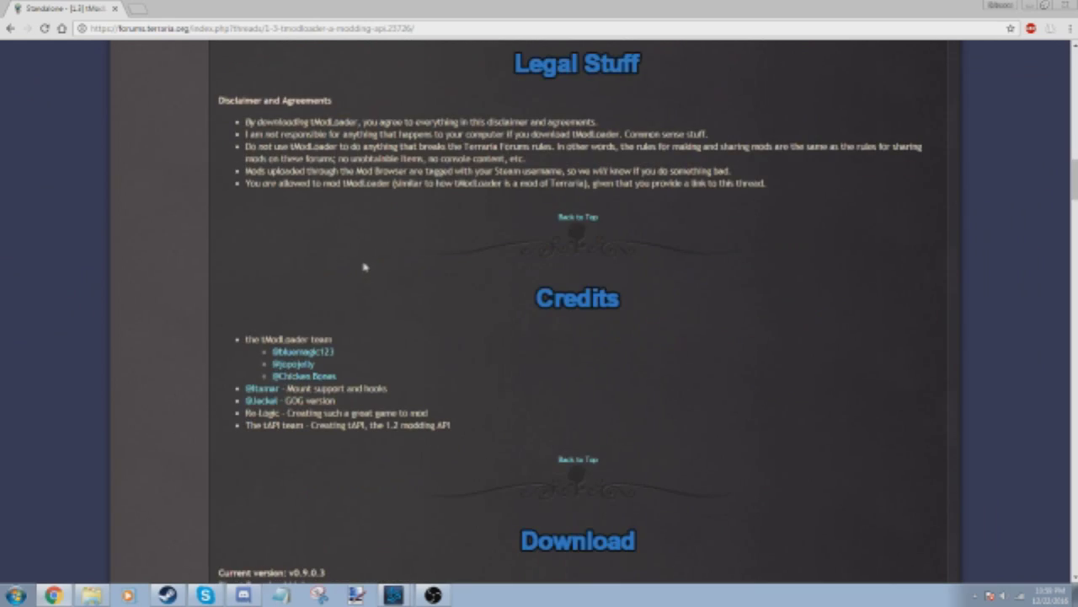
# Download tModLoader for Windows from the Steam 'Windows' direct download link
pyautogui.scroll(-7, 309, 317)
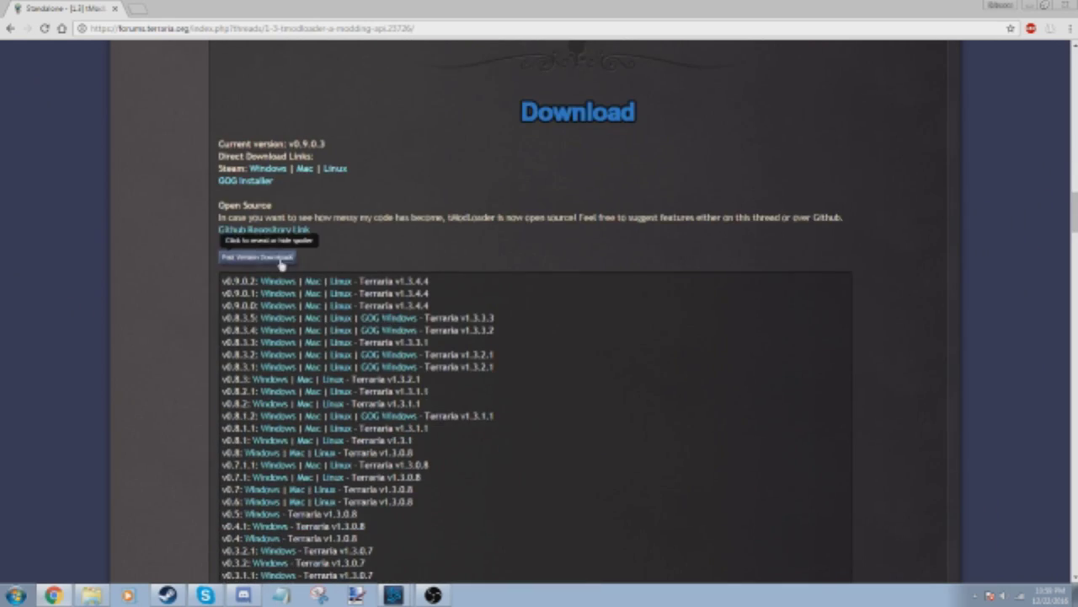
pyautogui.click(287, 263)
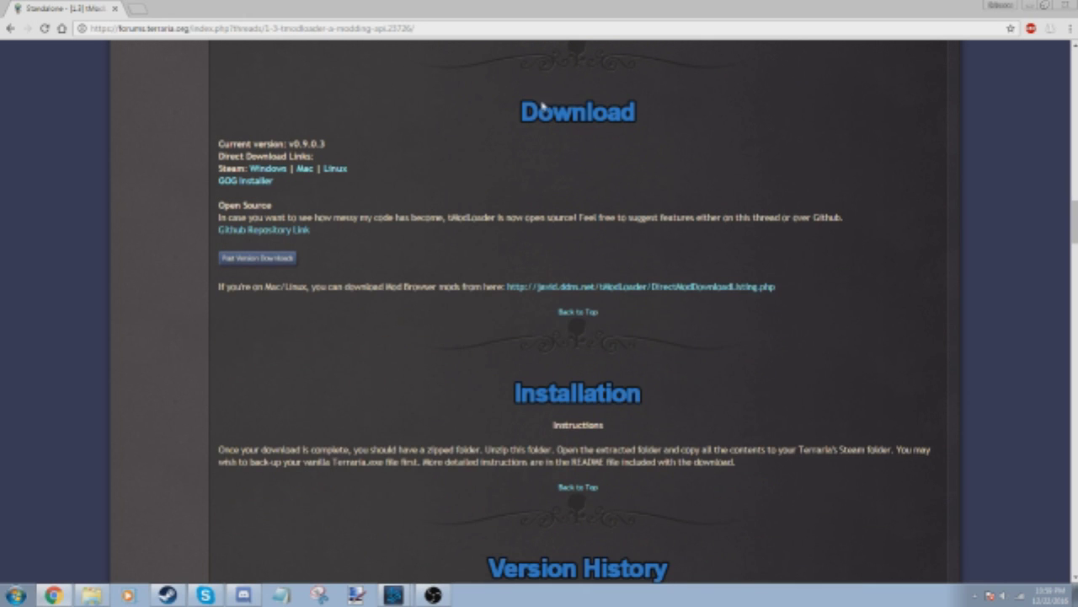
pyautogui.click(257, 257)
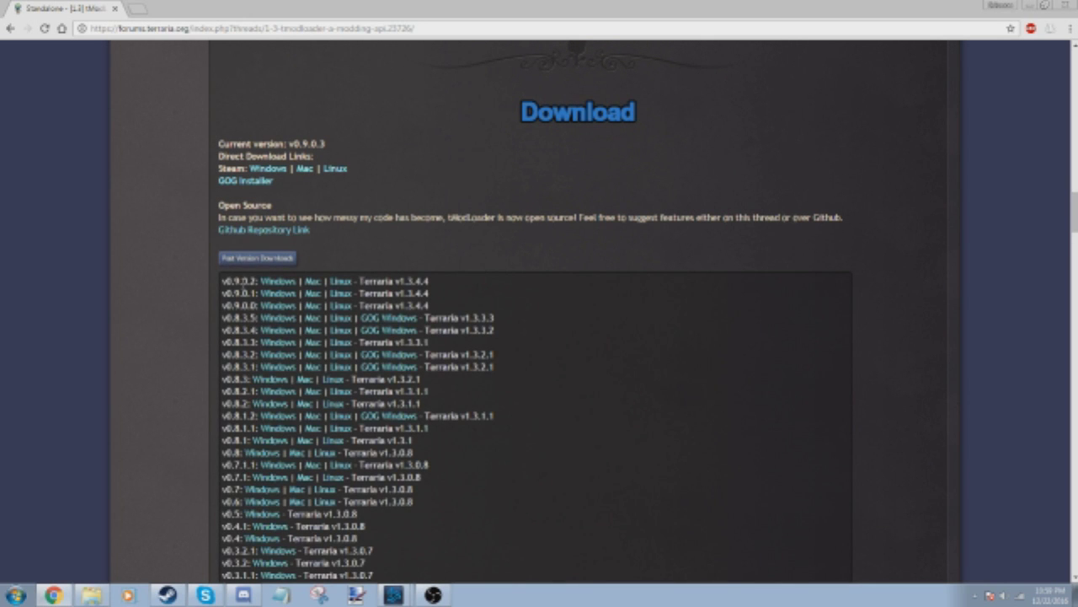
pyautogui.click(257, 258)
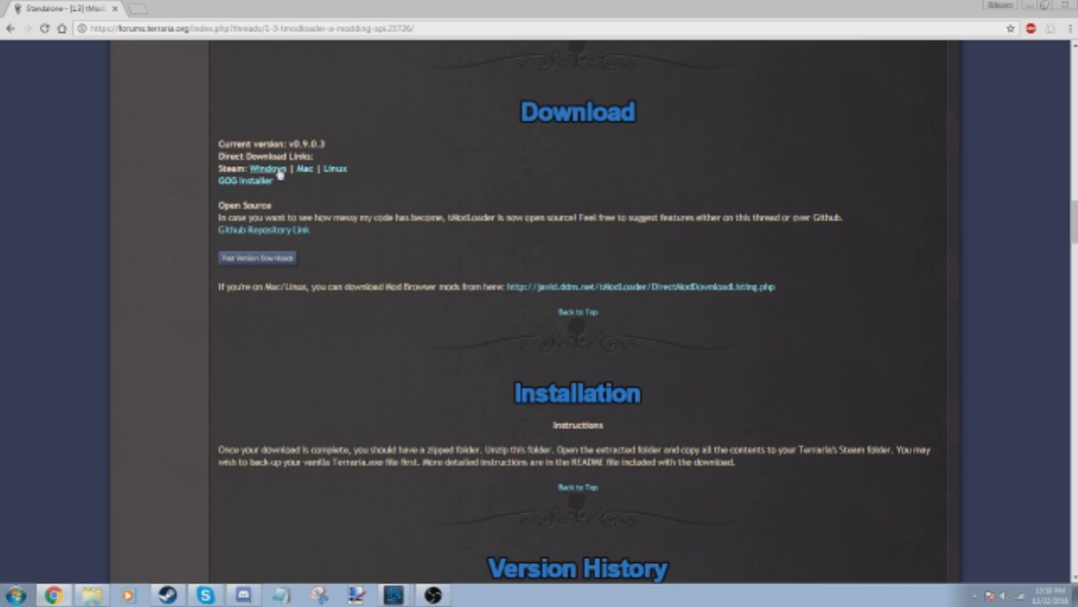
pyautogui.moveTo(291, 169); pyautogui.dragTo(409, 174)
pyautogui.click(408, 174)
pyautogui.click(275, 172)
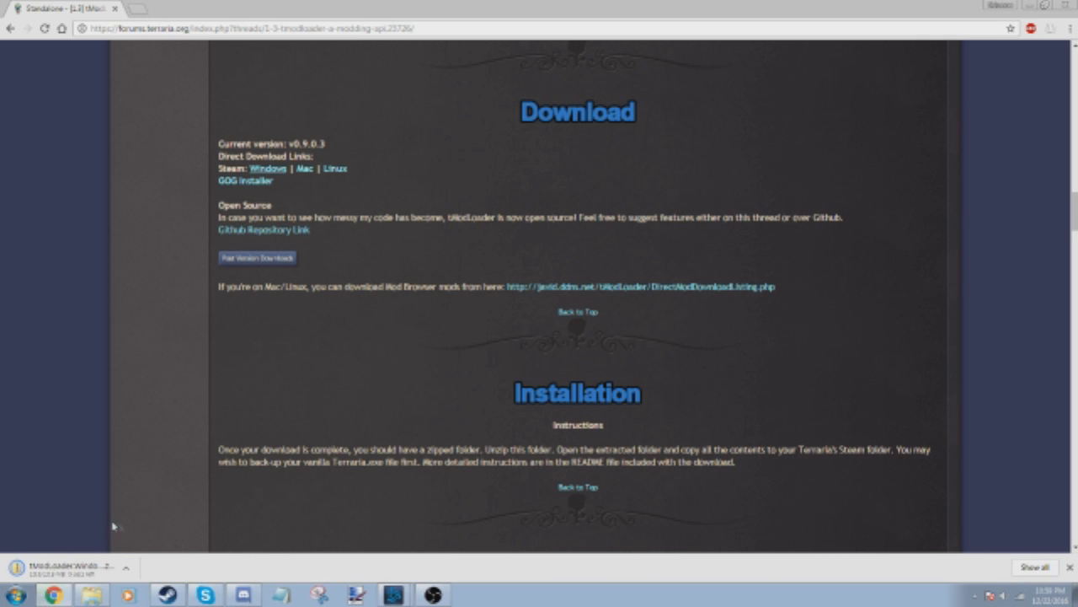
# Open the tModLoader.Windows.v0.9.0.3 zip maximized and open its README in Notepad
pyautogui.click(84, 565)
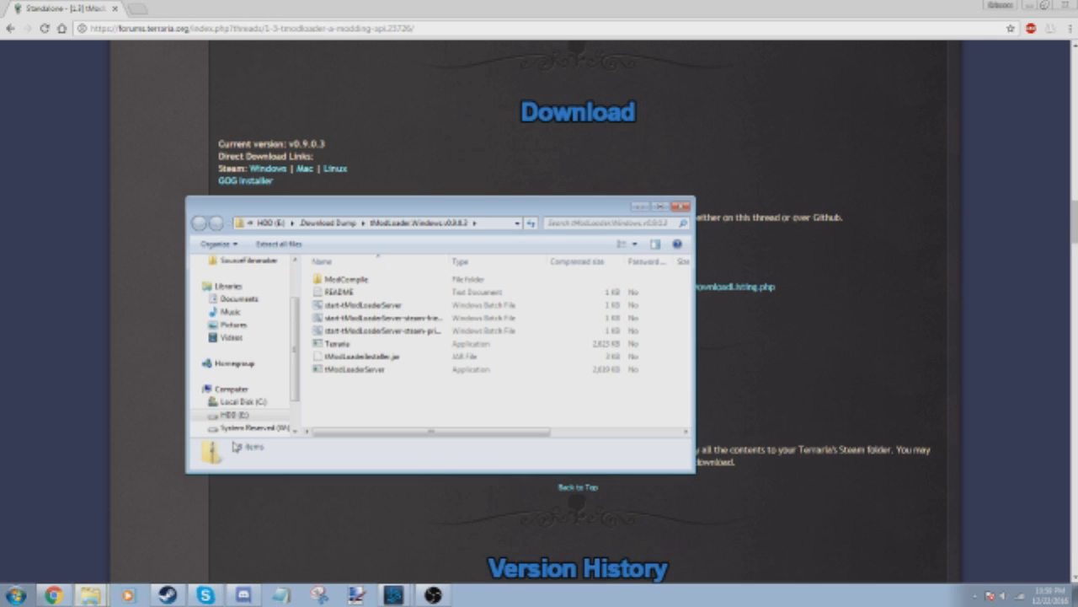
pyautogui.click(661, 206)
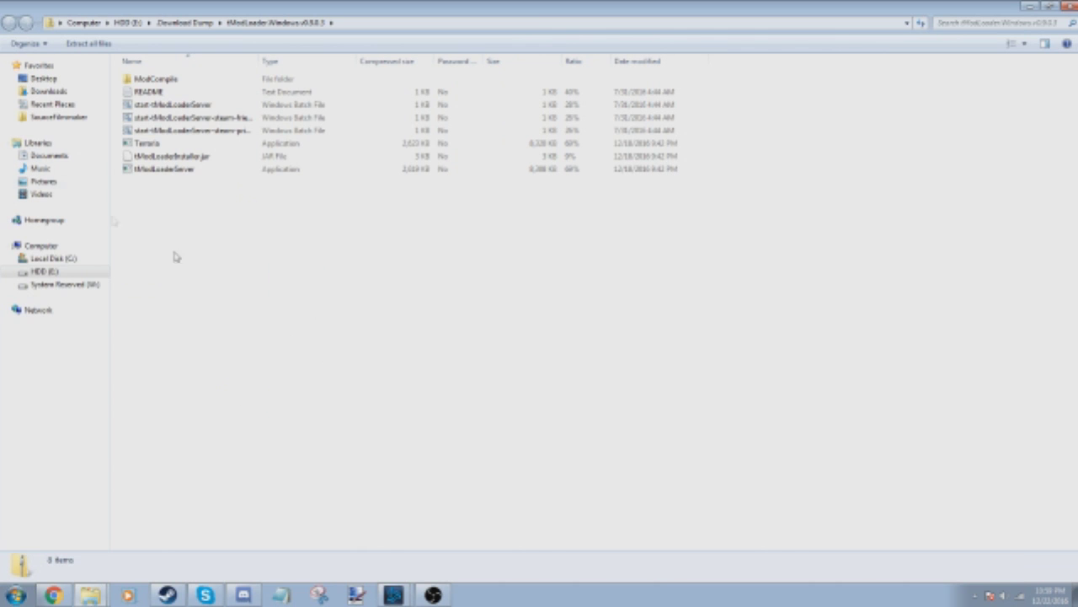
pyautogui.click(200, 26)
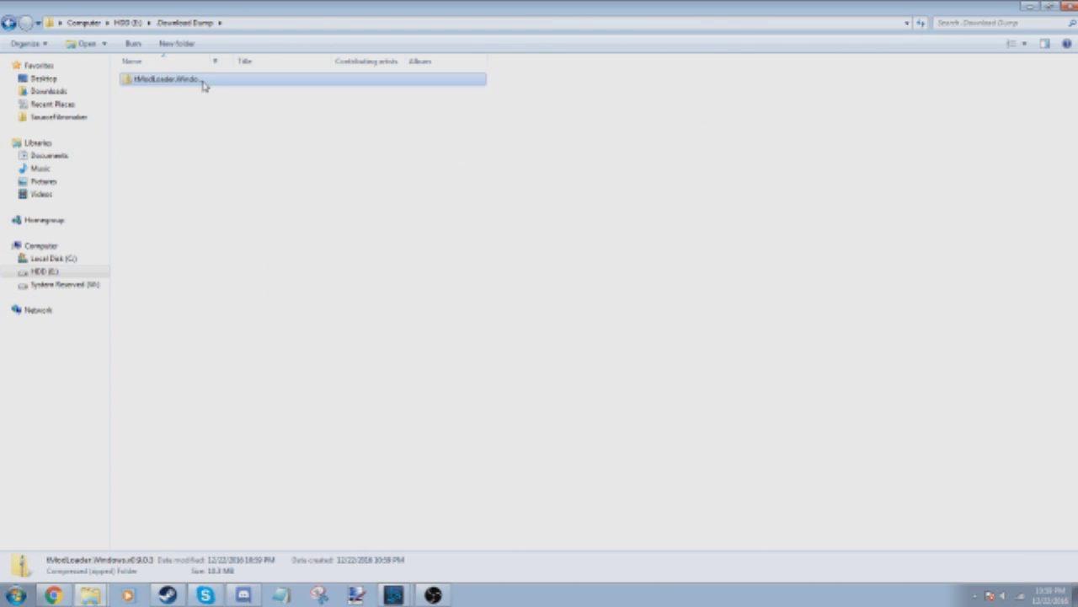
pyautogui.doubleClick(202, 83)
pyautogui.moveTo(244, 311); pyautogui.dragTo(222, 74)
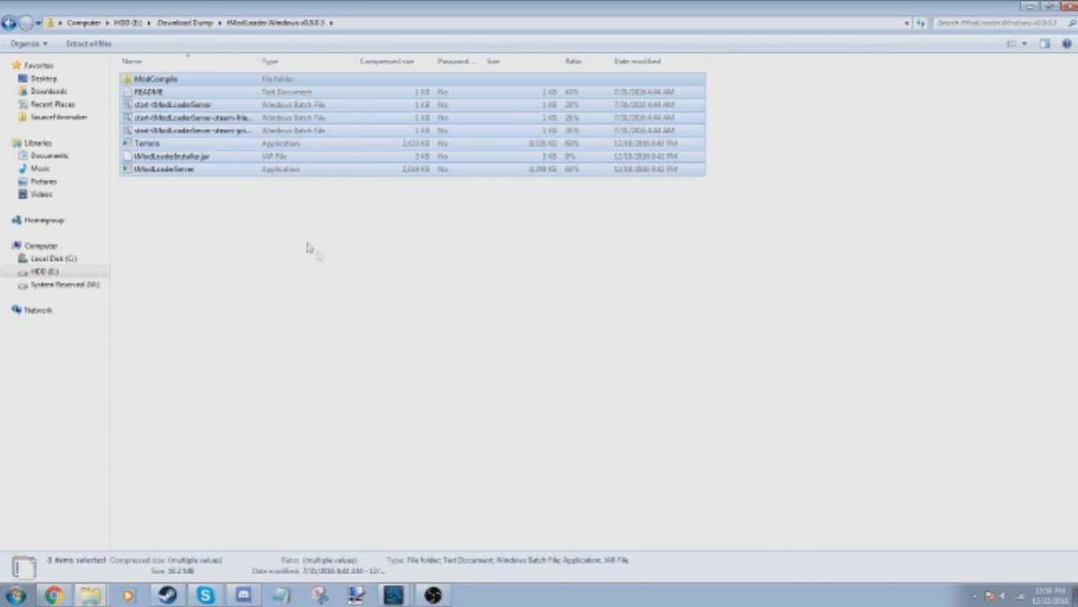
pyautogui.click(250, 241)
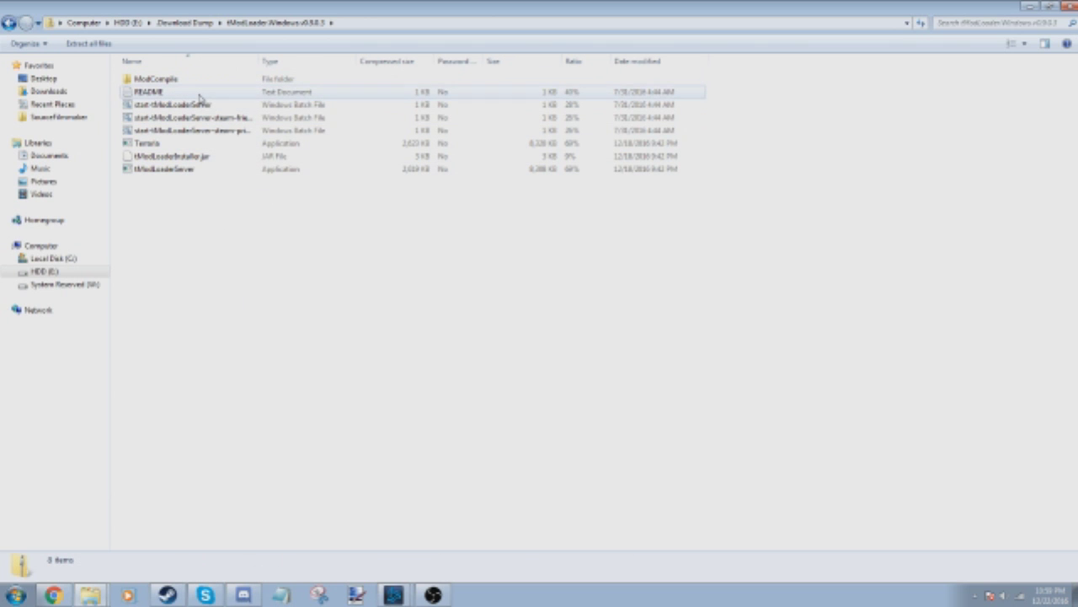
pyautogui.doubleClick(199, 98)
# Maximize Notepad and turn on Format > Word Wrap for the README
pyautogui.click(679, 414)
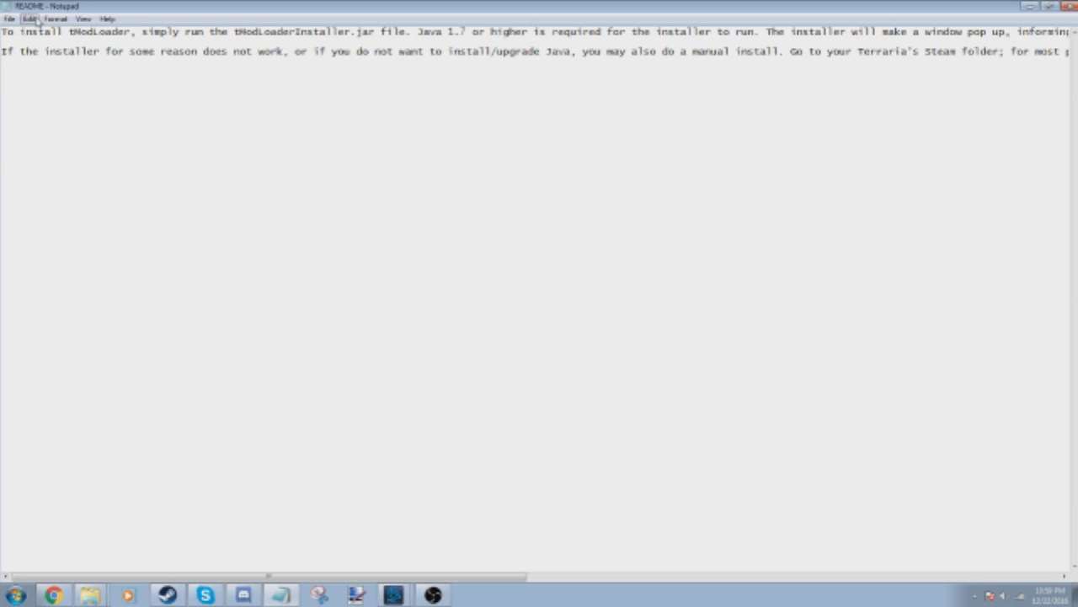
pyautogui.click(56, 19)
pyautogui.click(65, 34)
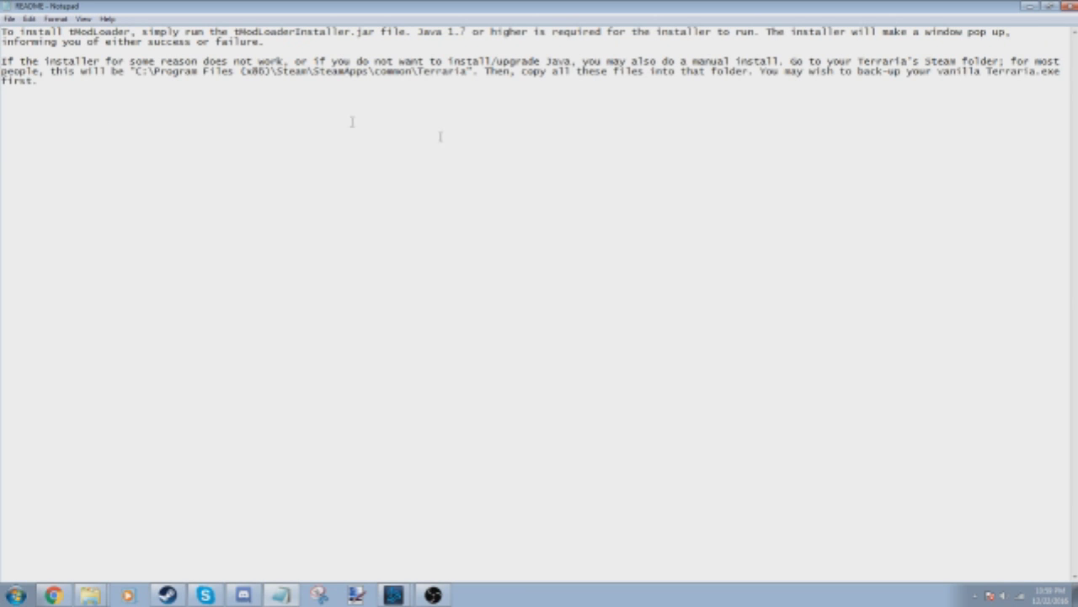
# Read the instructions about running tModLoaderInstaller.jar, then close Notepad with Alt+F4
pyautogui.moveTo(2, 32); pyautogui.dragTo(236, 42)
pyautogui.click(235, 41)
pyautogui.doubleClick(236, 31)
pyautogui.click(299, 31)
pyautogui.tripleClick(300, 31)
pyautogui.doubleClick(325, 31)
pyautogui.click(754, 38)
pyautogui.hotkey('alt', 'F4')
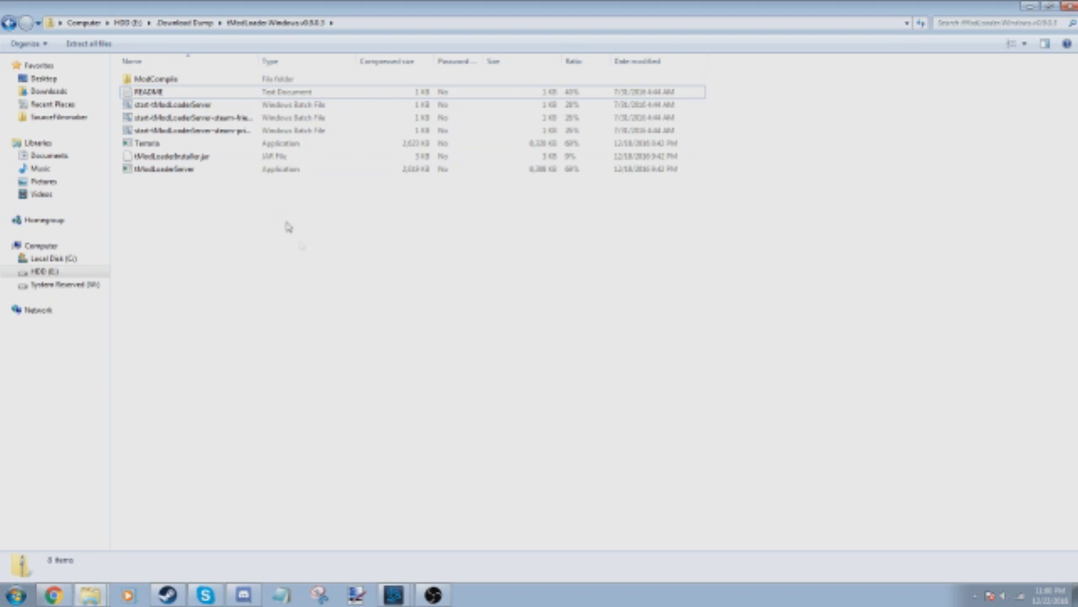
# Try opening tModLoaderInstaller.jar and cancel the can't-open-this-file warning
pyautogui.click(207, 159)
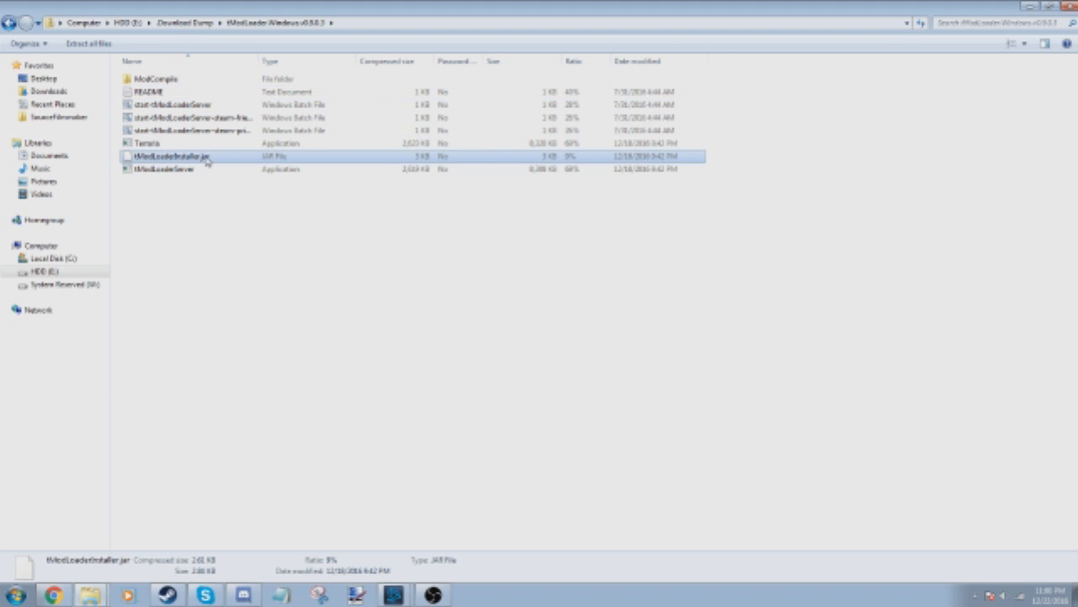
pyautogui.rightClick(207, 161)
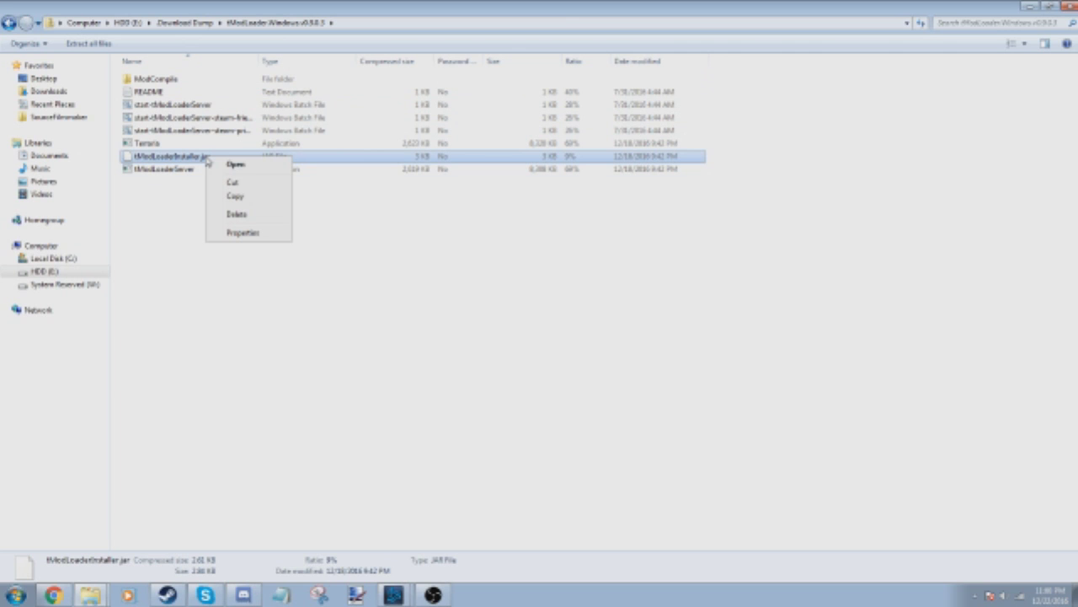
pyautogui.click(229, 165)
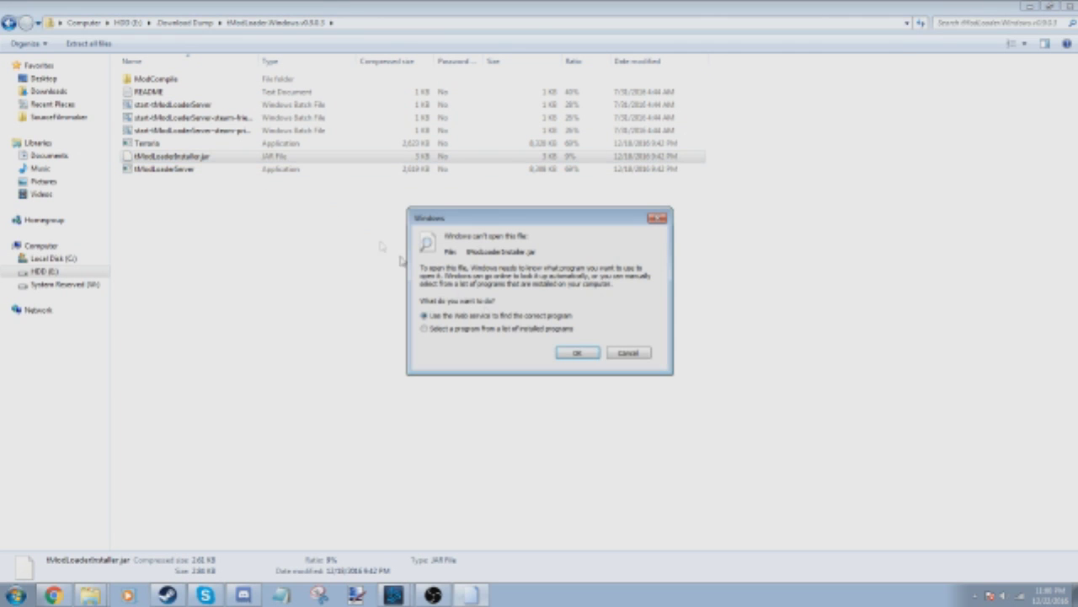
pyautogui.click(627, 354)
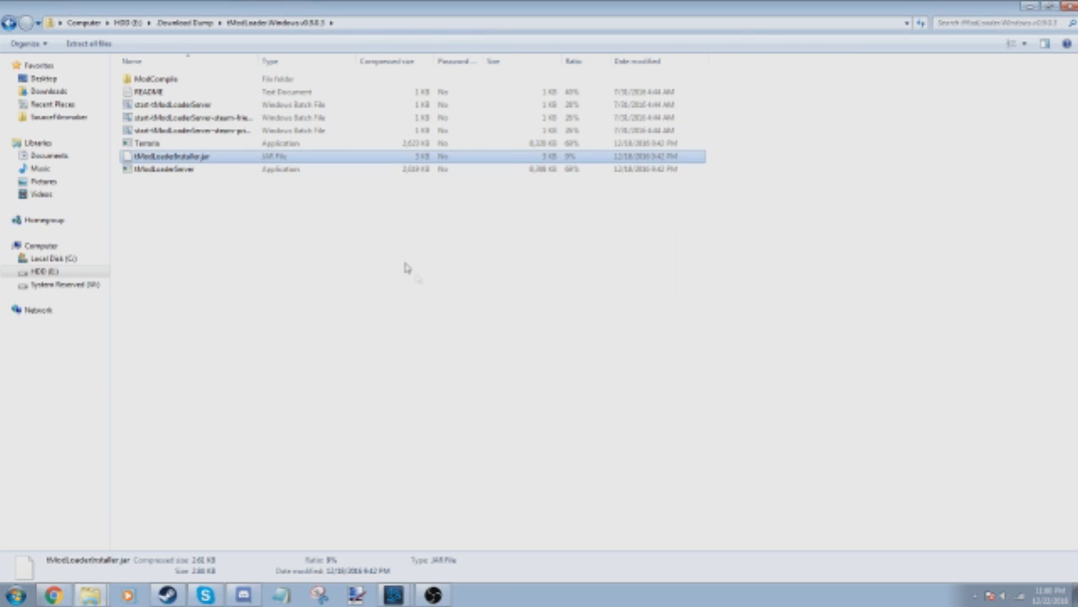
pyautogui.rightClick(421, 159)
pyautogui.click(332, 238)
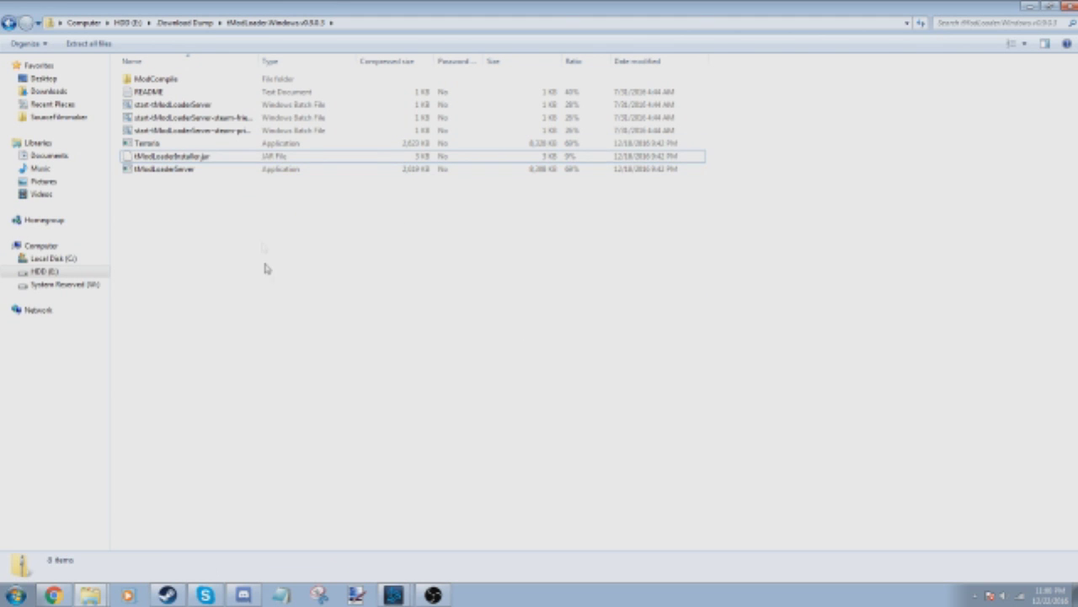
# Select all eight tModLoader archive files after dismissing another can't-open warning for the jar
pyautogui.moveTo(265, 267); pyautogui.dragTo(257, 28)
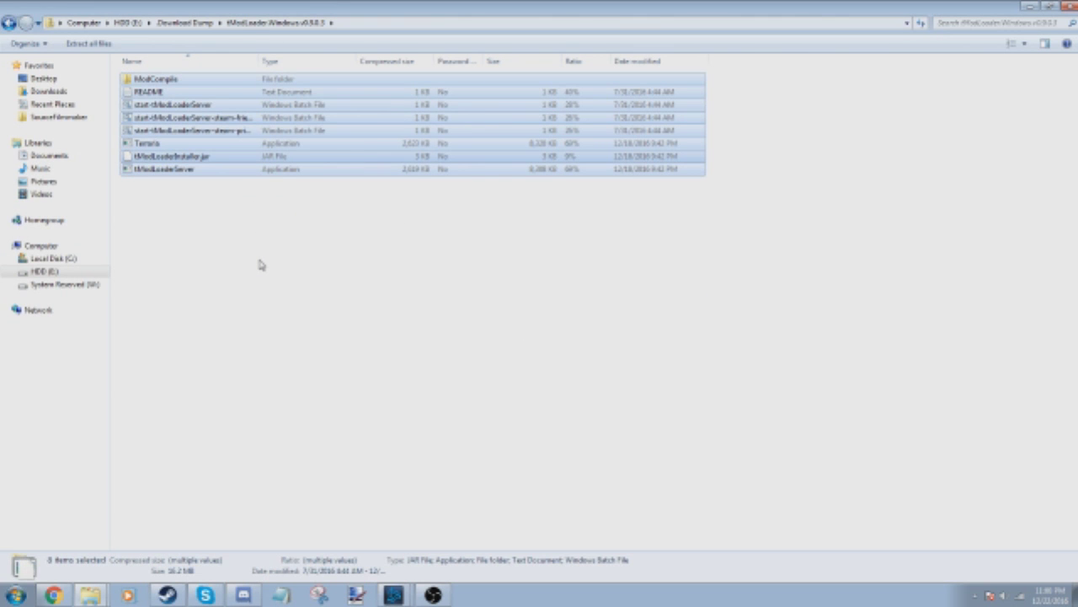
pyautogui.click(259, 265)
pyautogui.doubleClick(217, 158)
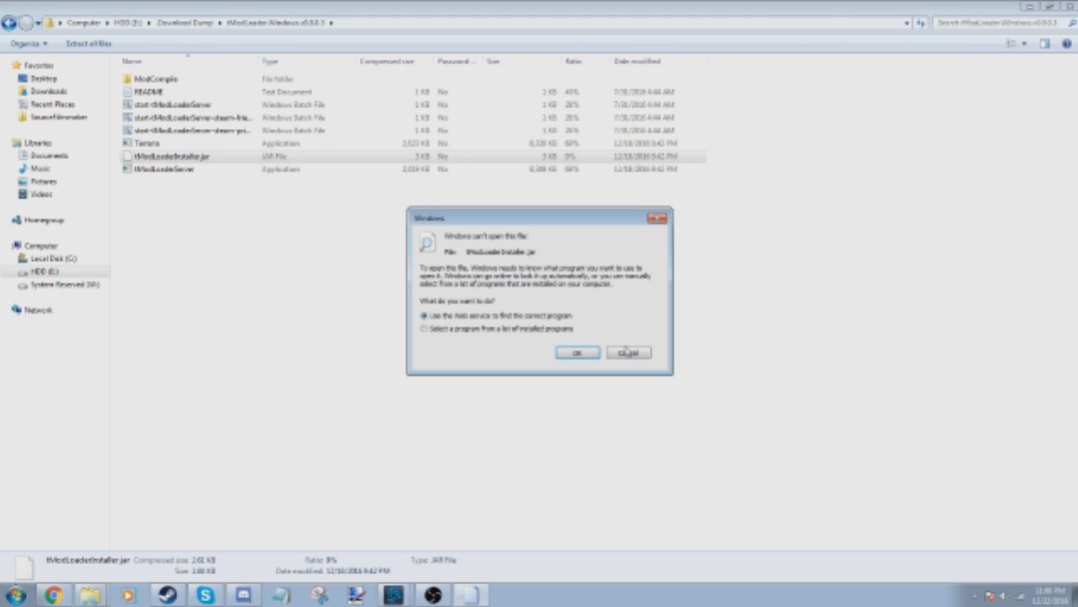
pyautogui.click(627, 352)
pyautogui.moveTo(330, 335); pyautogui.dragTo(284, 74)
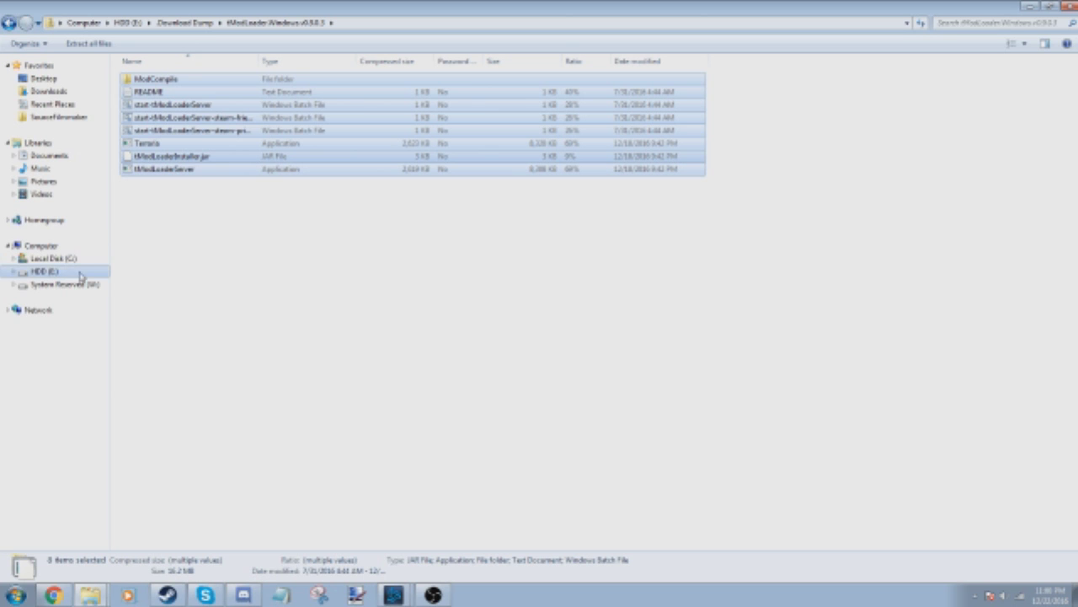
# Navigate to C:\Program Files (x86)\Steam\steamapps\common\Terraria
pyautogui.click(54, 258)
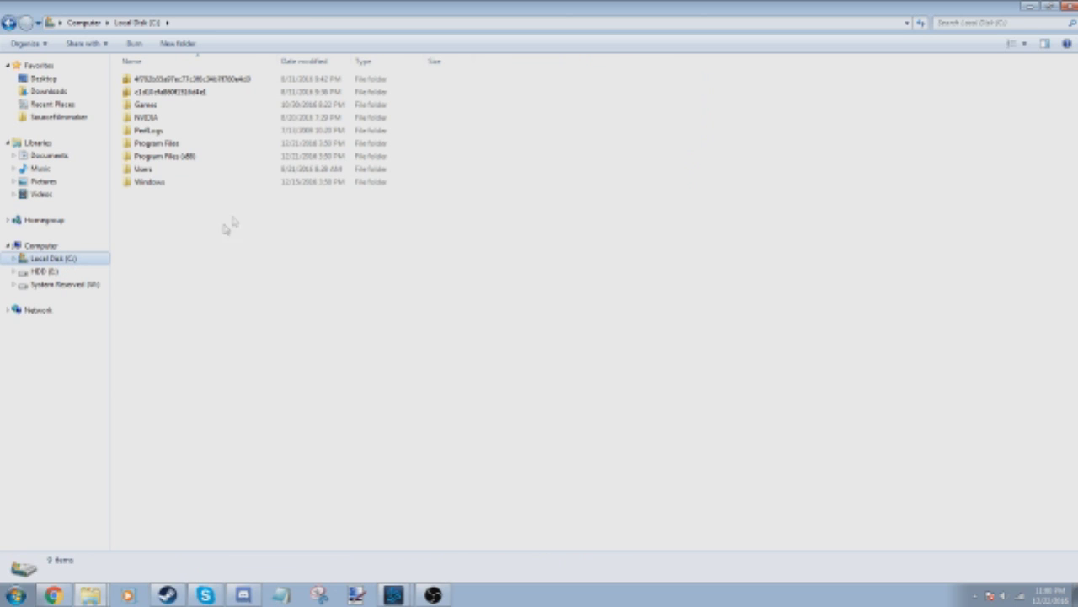
pyautogui.doubleClick(197, 158)
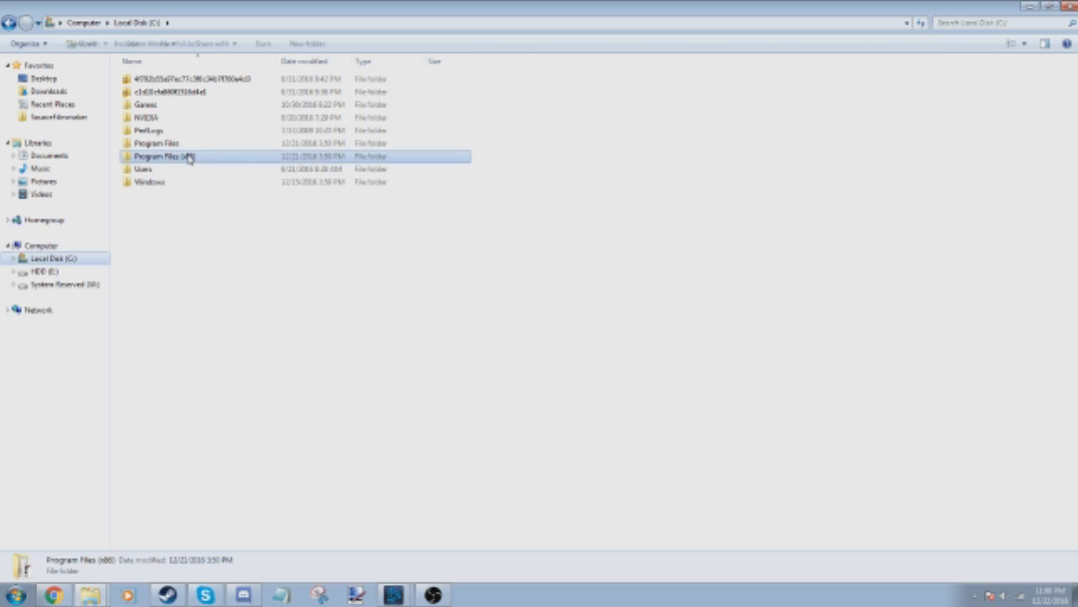
pyautogui.scroll(-5, 199, 330)
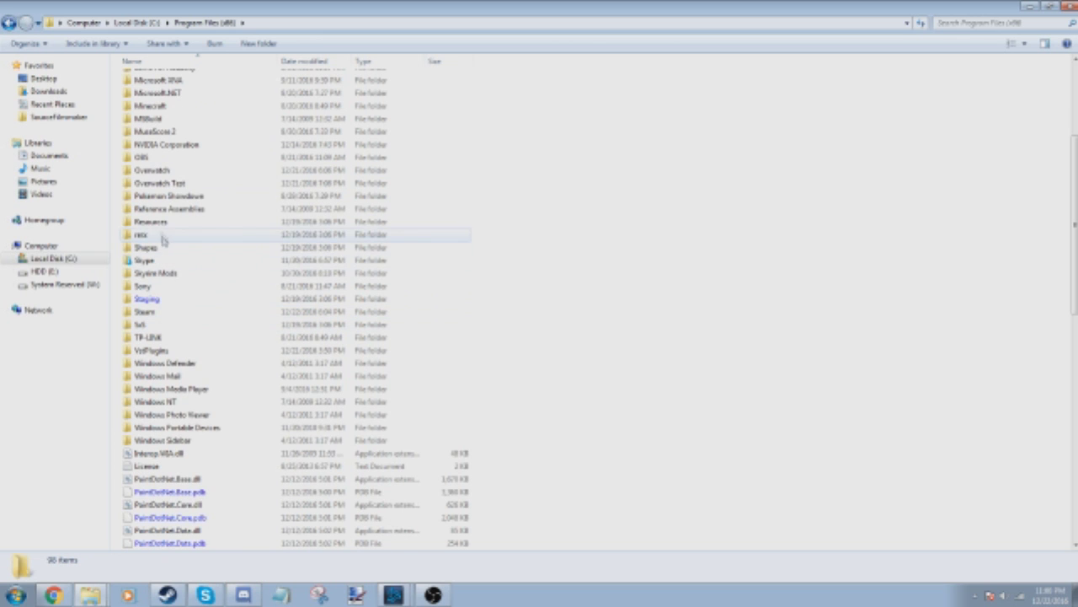
pyautogui.doubleClick(155, 312)
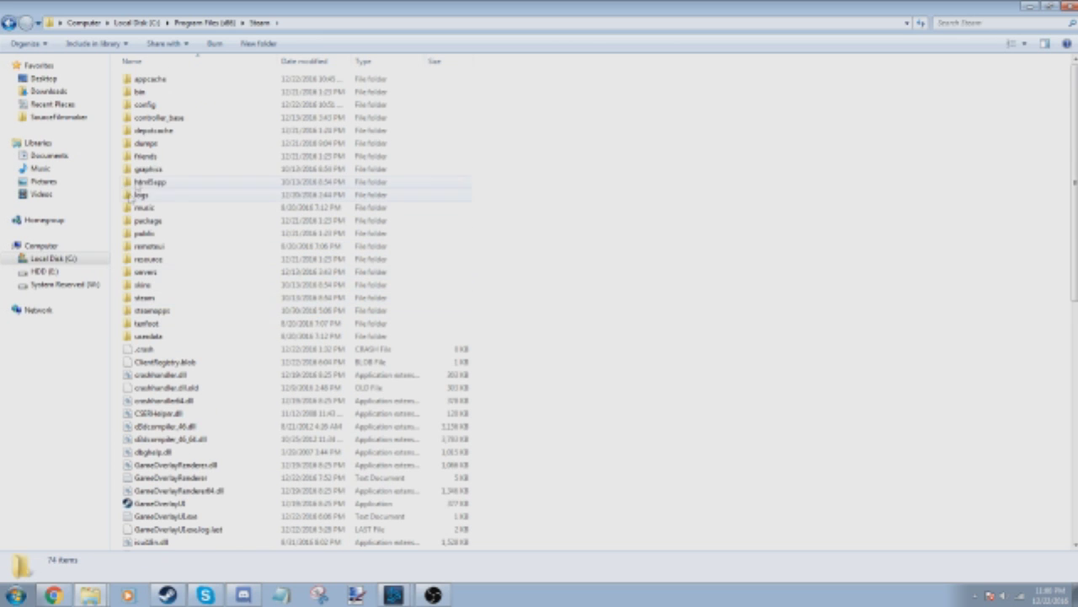
pyautogui.doubleClick(168, 311)
pyautogui.doubleClick(195, 80)
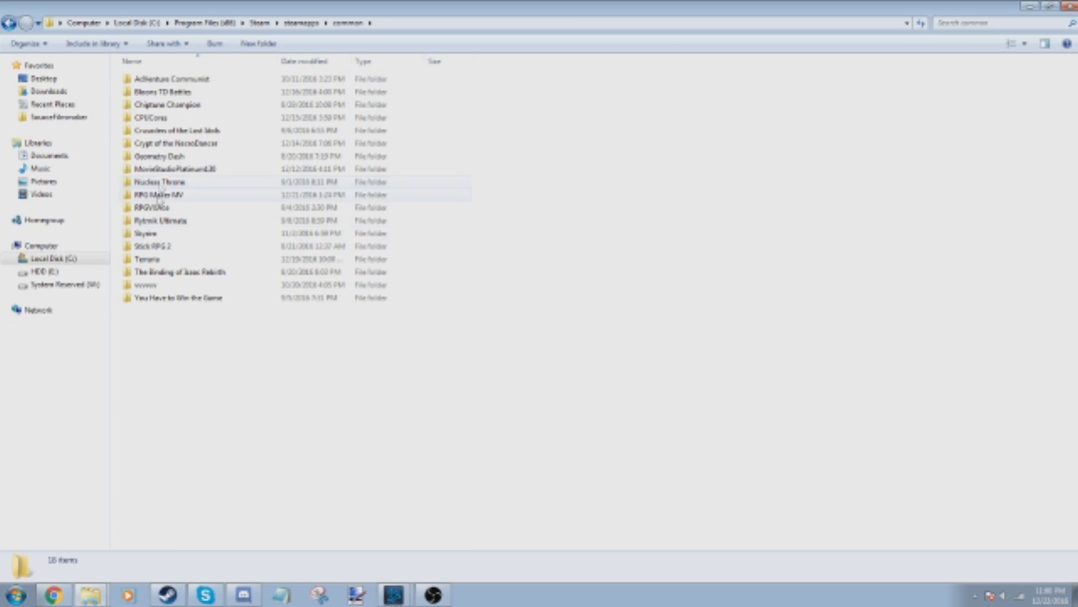
pyautogui.doubleClick(150, 259)
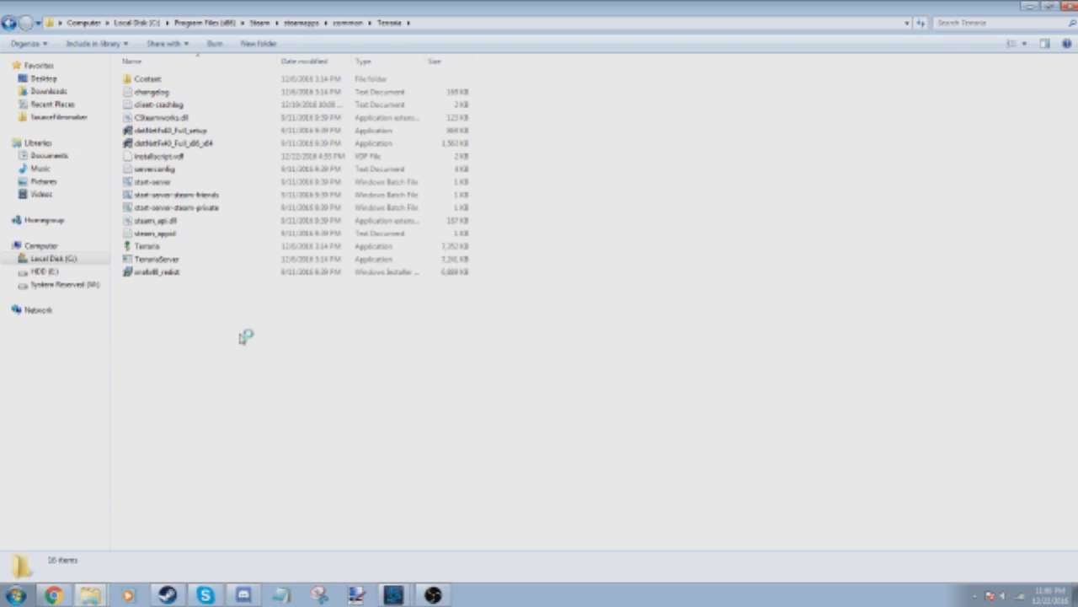
# Copy the tModLoader files into the Terraria folder, replacing all conflicts including Terraria.exe
pyautogui.moveTo(245, 337); pyautogui.dragTo(240, 317)
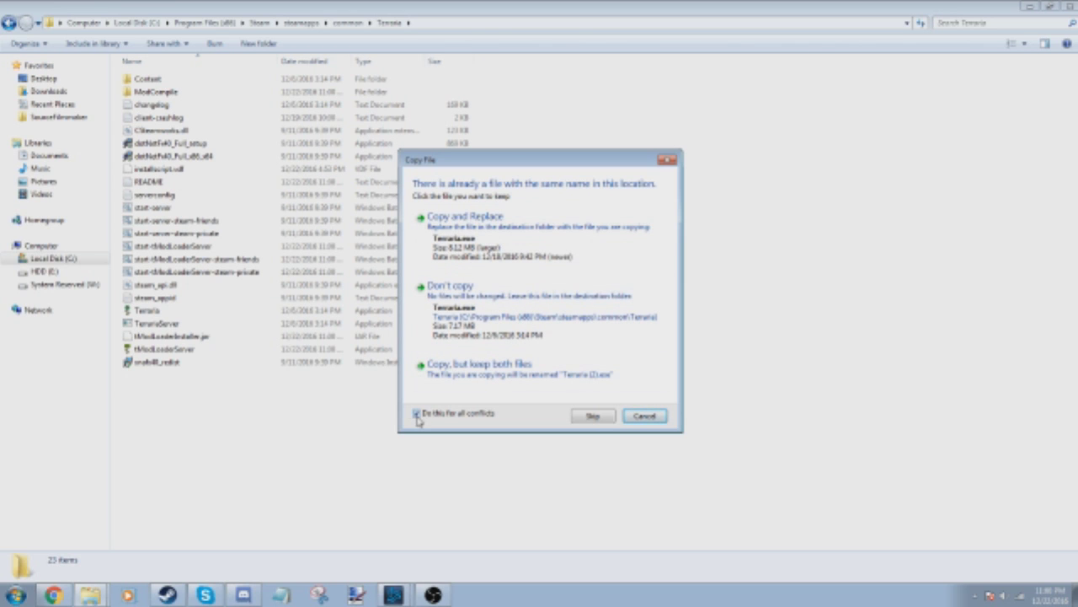
pyautogui.click(469, 243)
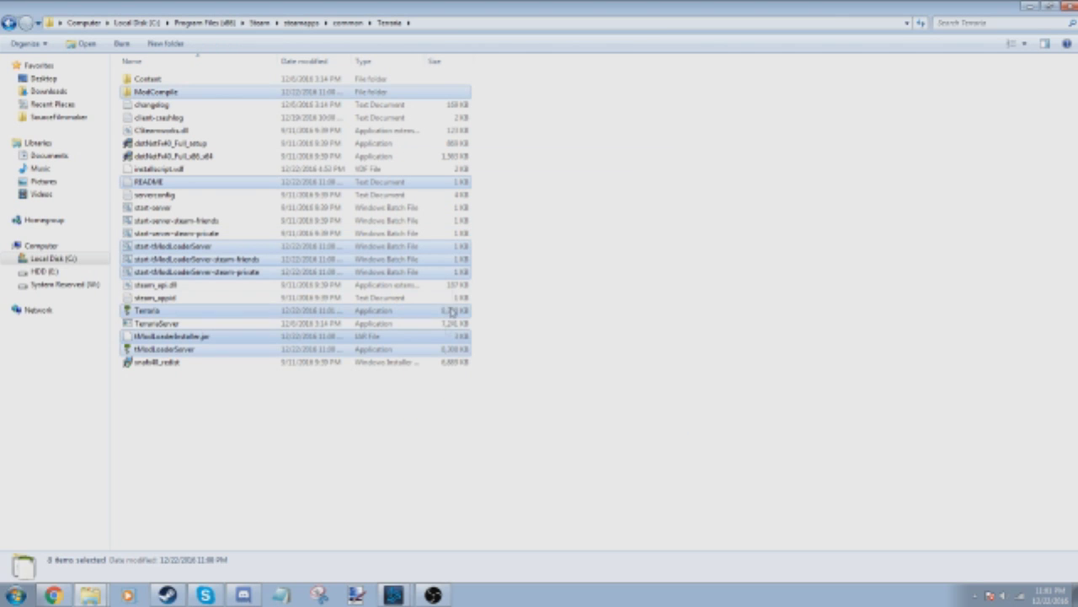
pyautogui.click(388, 423)
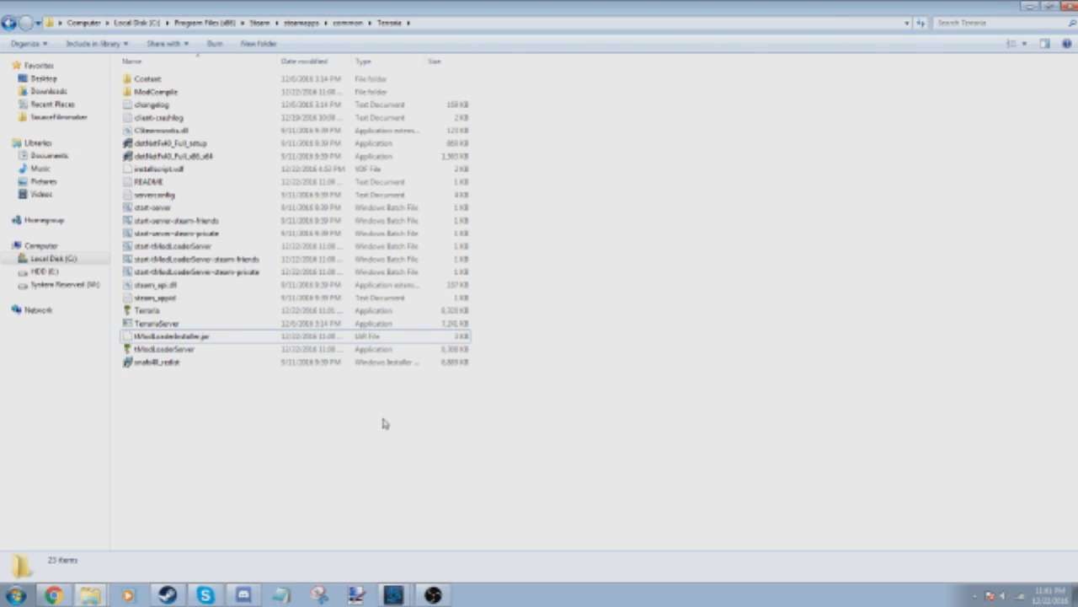
pyautogui.moveTo(272, 469); pyautogui.dragTo(569, 66)
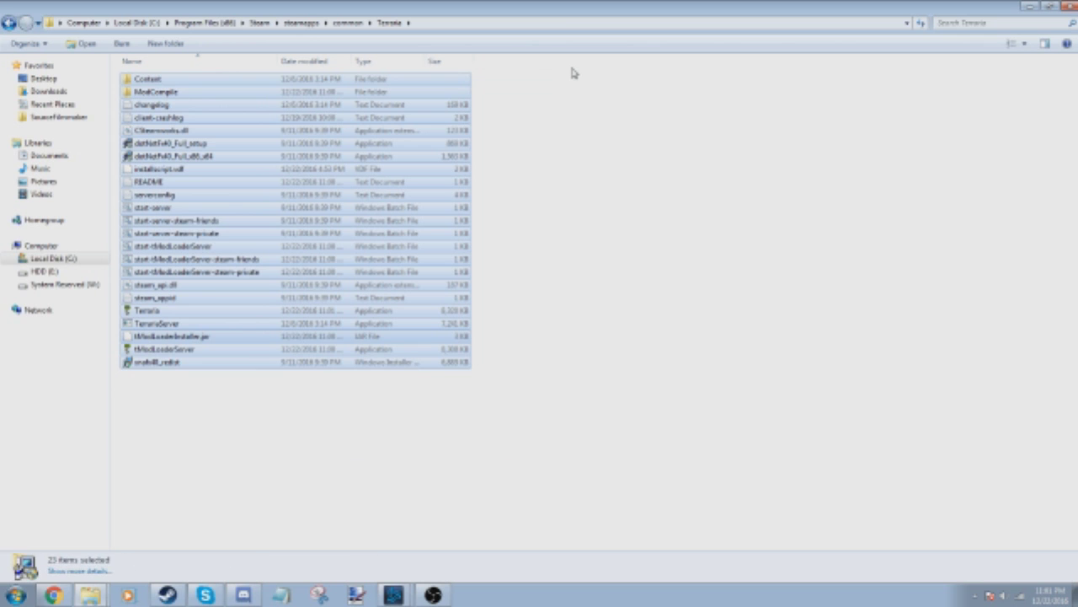
pyautogui.click(555, 127)
# Run the modded Terraria.exe, maximize the game window, and choose English
pyautogui.doubleClick(308, 313)
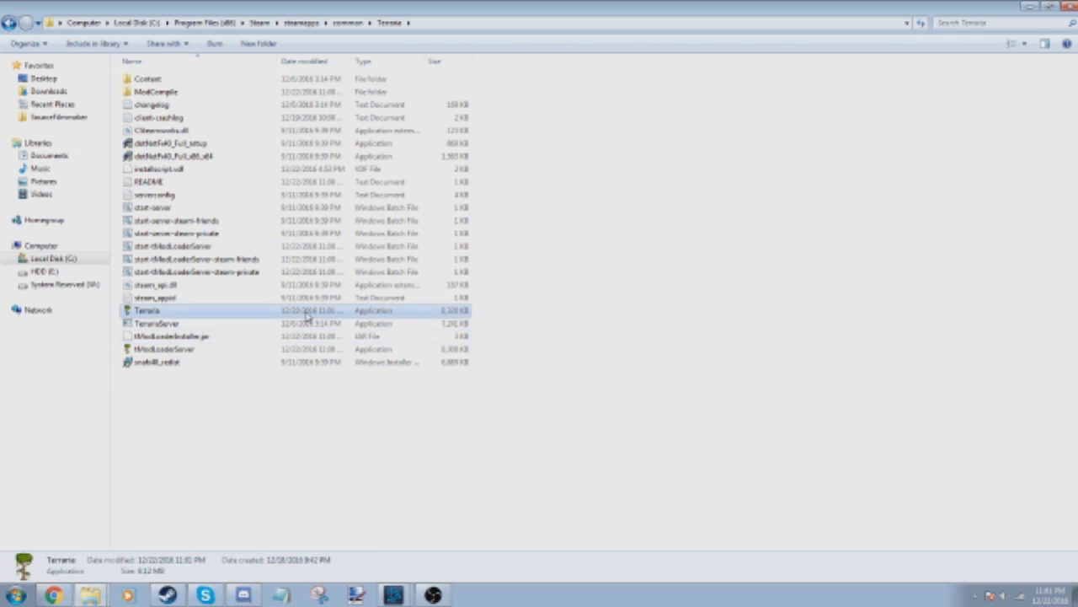
pyautogui.click(576, 310)
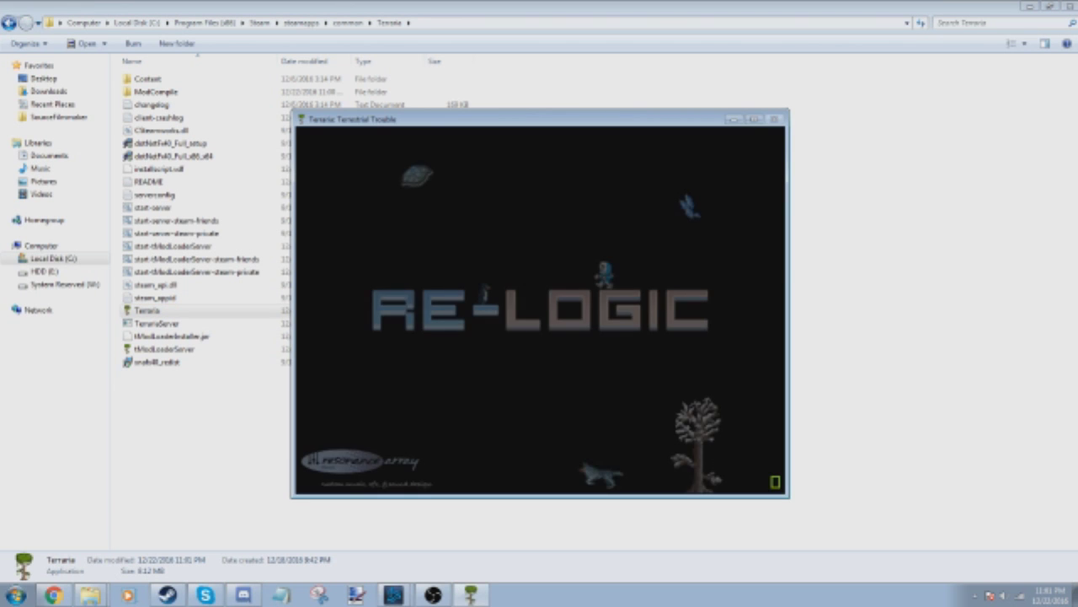
pyautogui.click(755, 119)
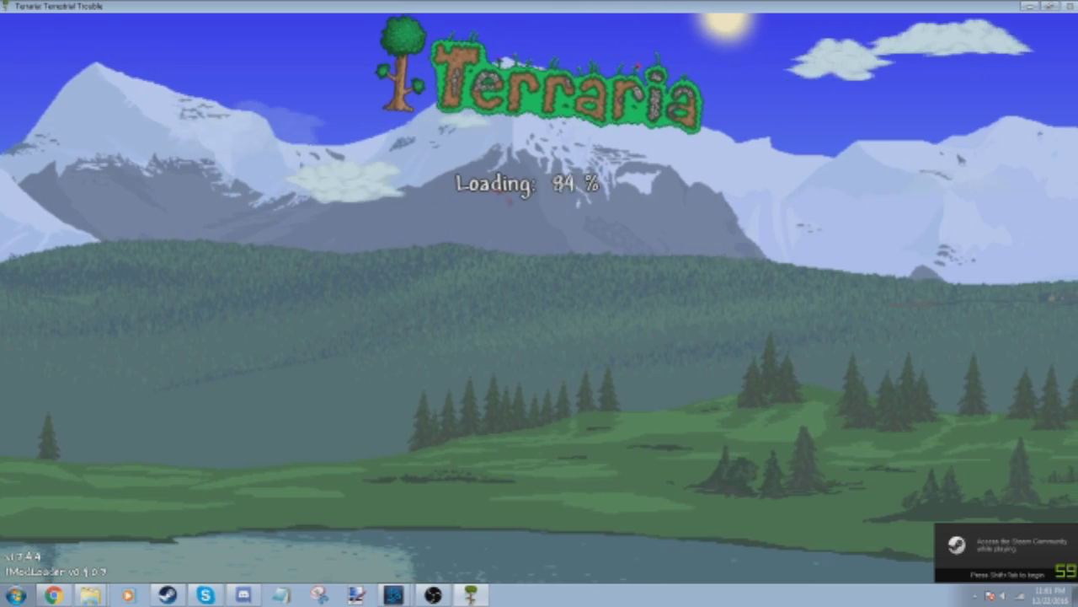
pyautogui.click(540, 195)
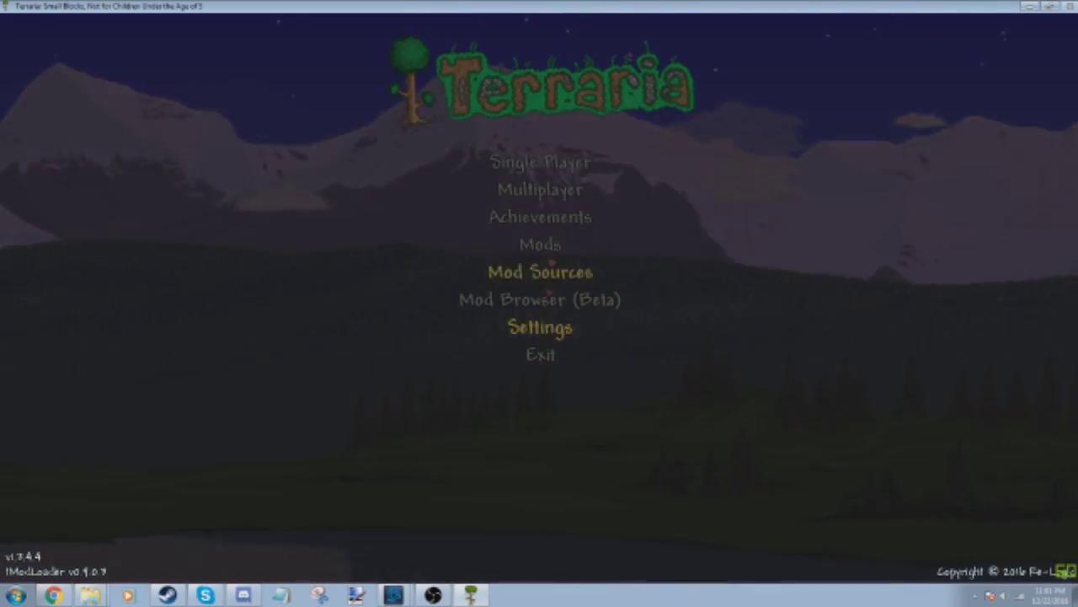
# Check the Single Player screen and the Mod Browser, returning to the main menu each time
pyautogui.click(539, 162)
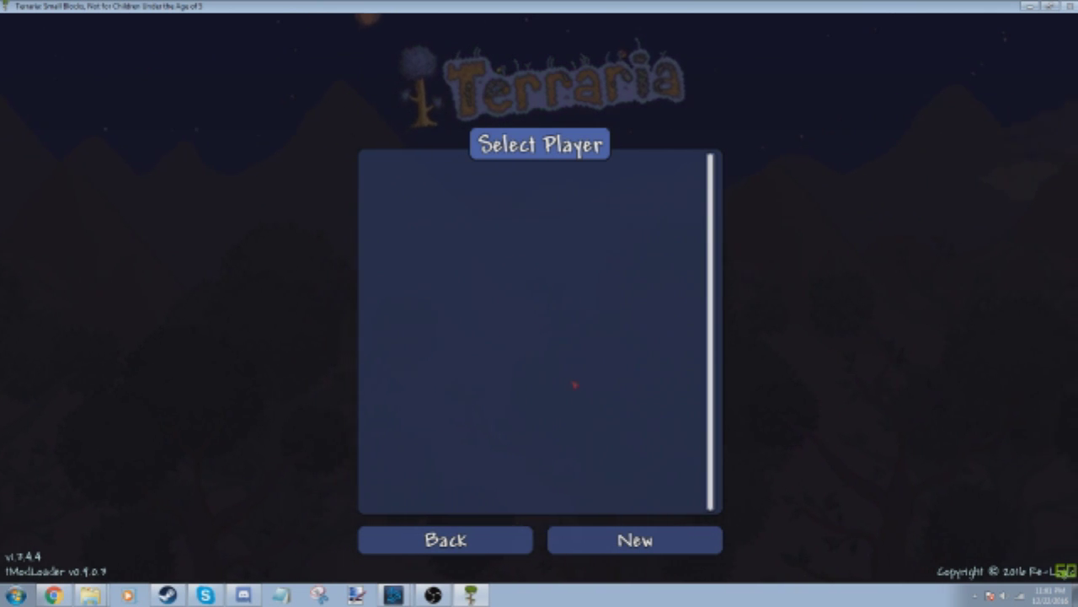
pyautogui.press('Escape')
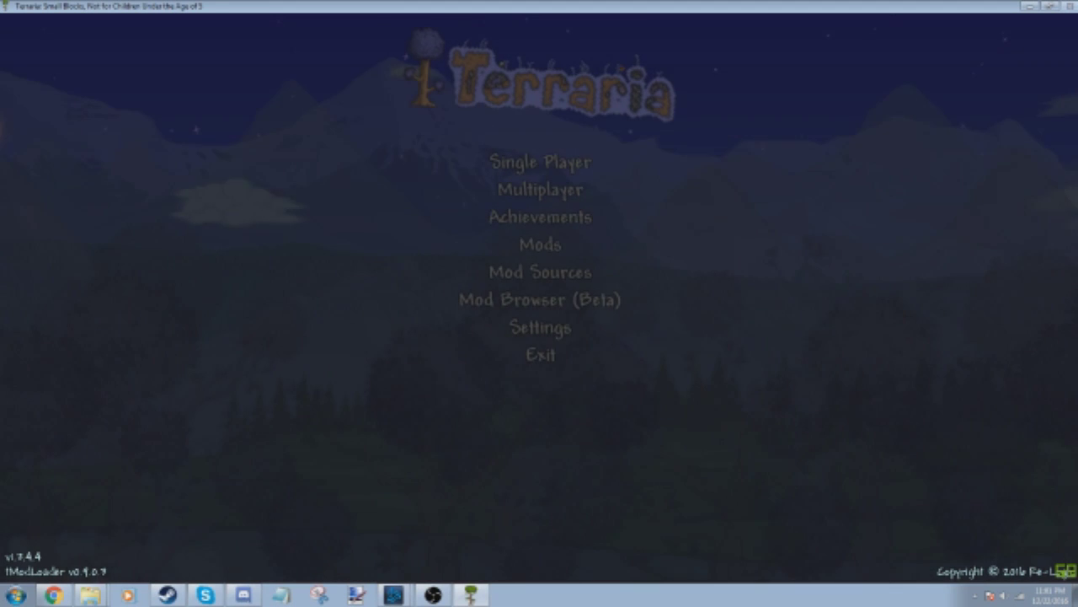
pyautogui.click(543, 162)
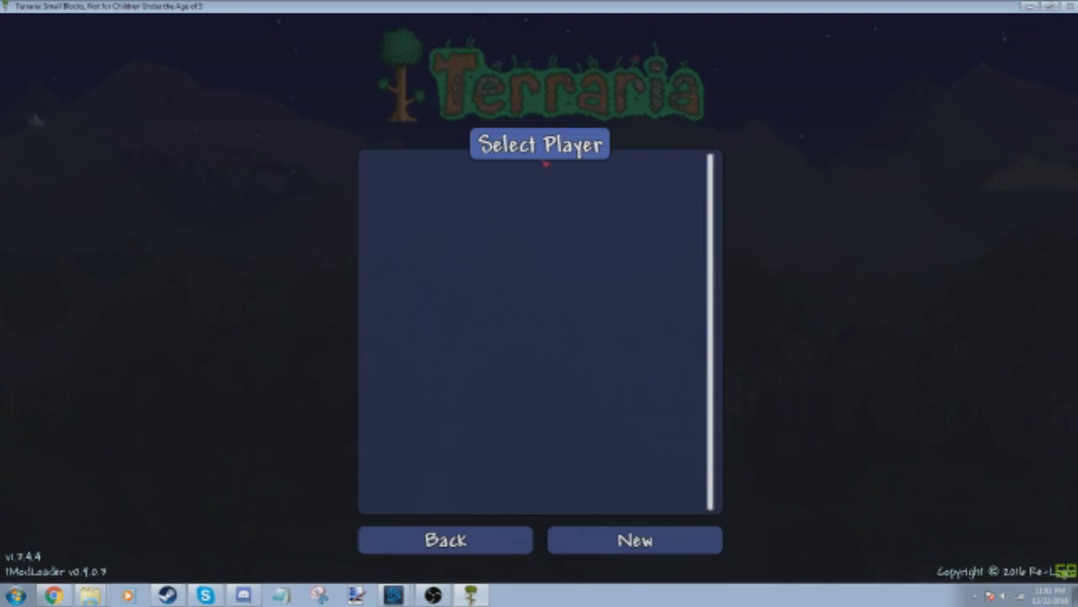
pyautogui.click(497, 539)
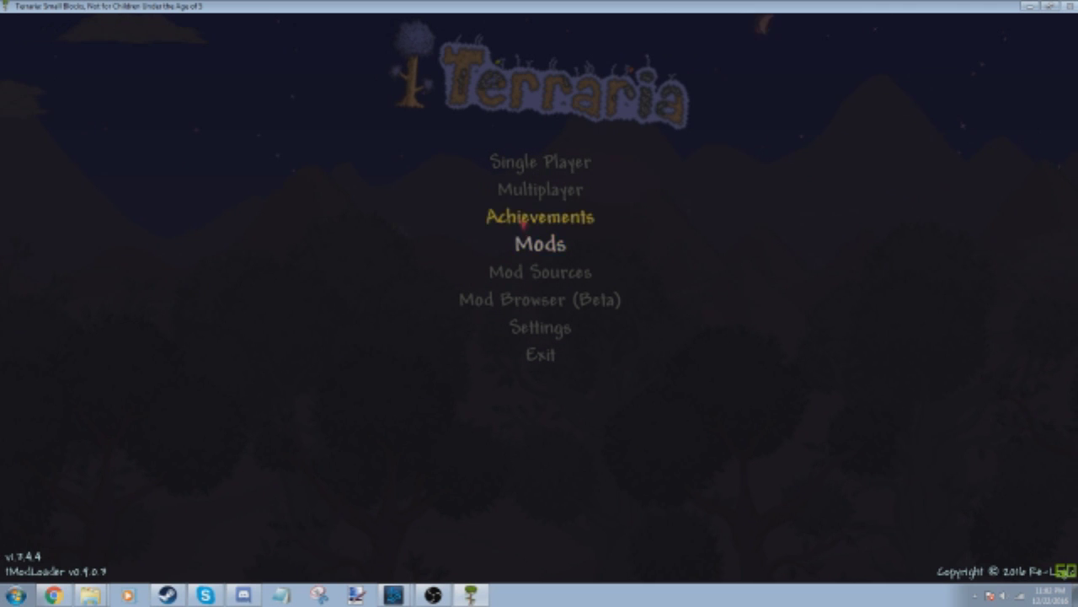
pyautogui.click(529, 297)
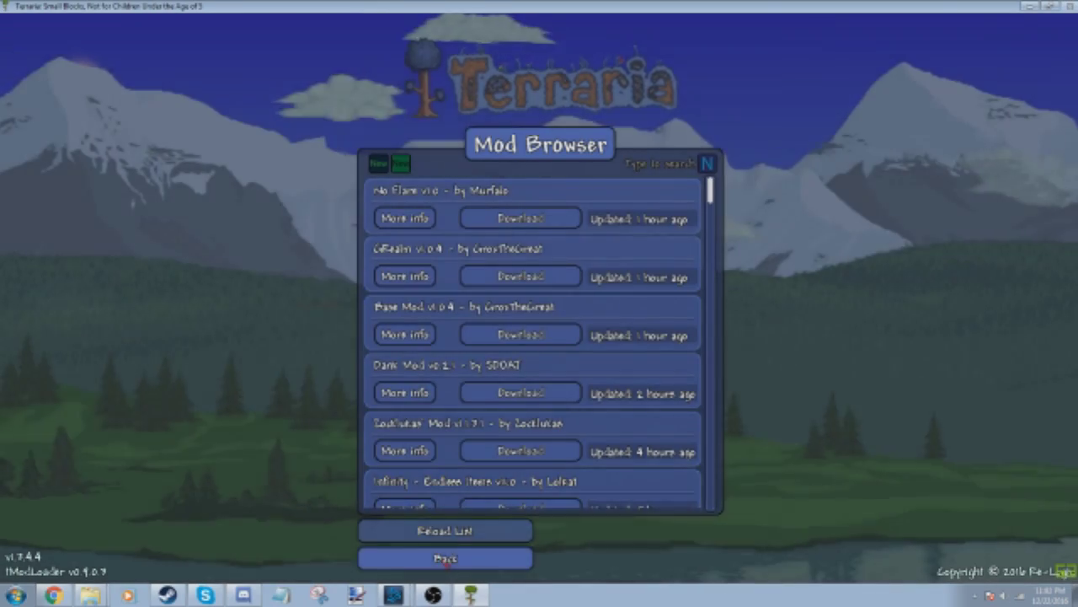
pyautogui.click(445, 560)
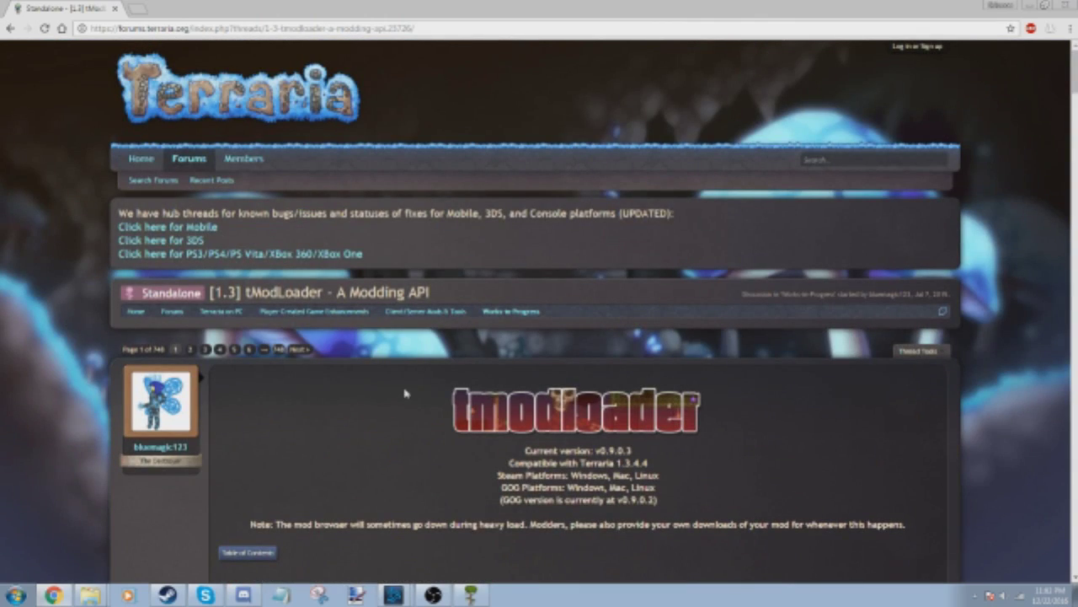
# Go back to the Google results and search for 'thorium mod'
pyautogui.scroll(-3, 385, 380)
pyautogui.scroll(3, 385, 380)
pyautogui.click(10, 28)
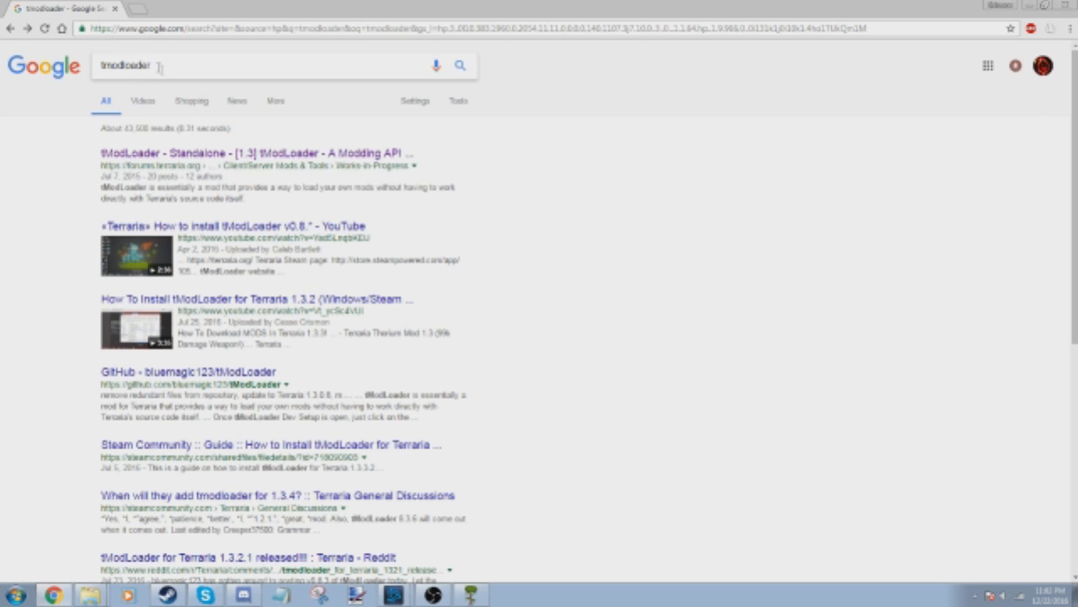
pyautogui.click(158, 67)
pyautogui.write('thorim')
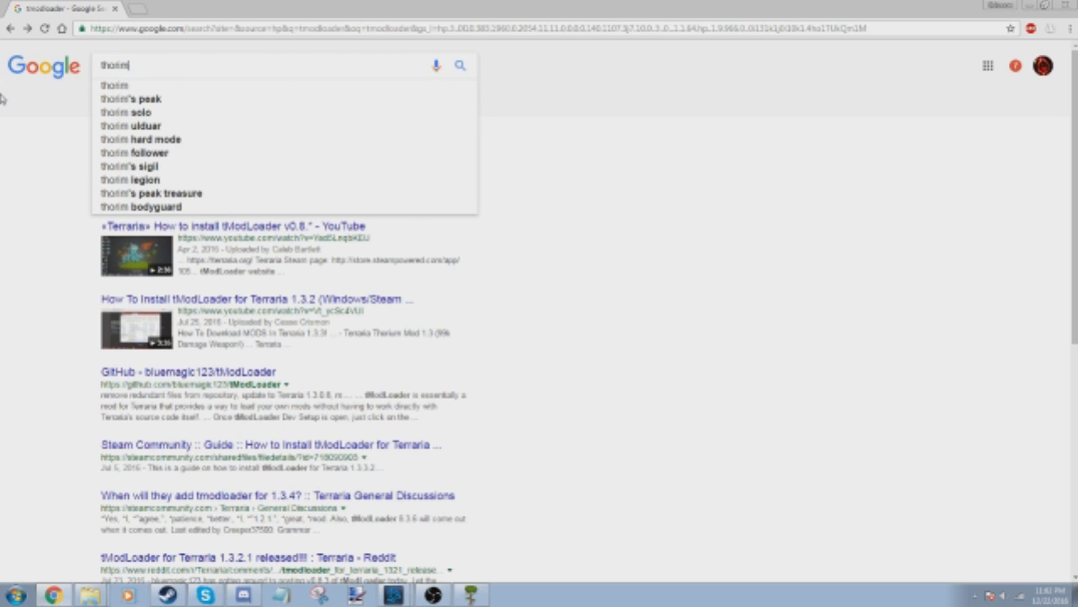
pyautogui.press('BackSpace')
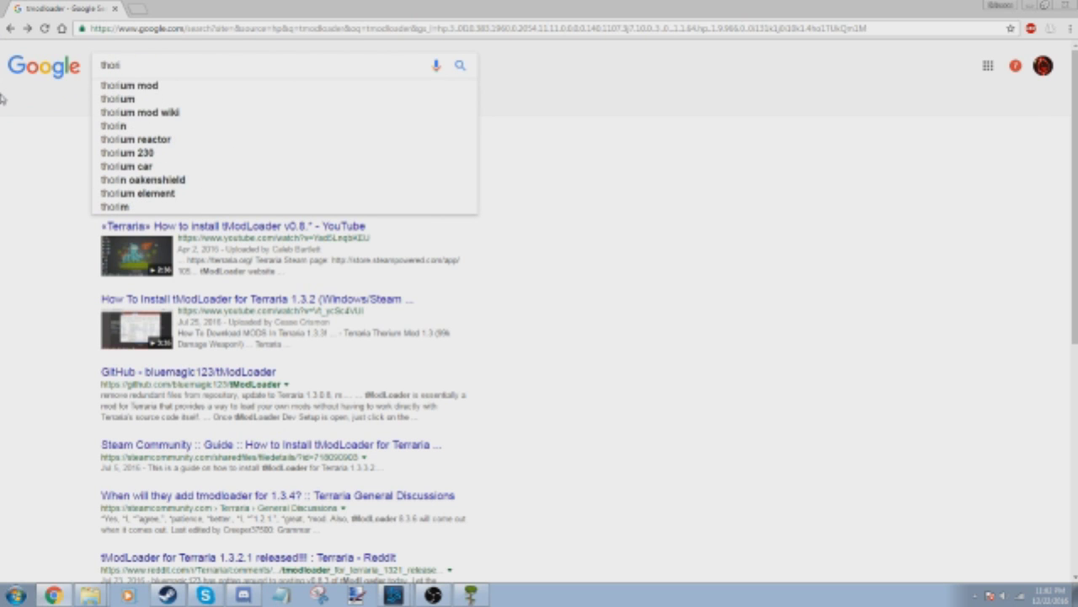
pyautogui.click(129, 85)
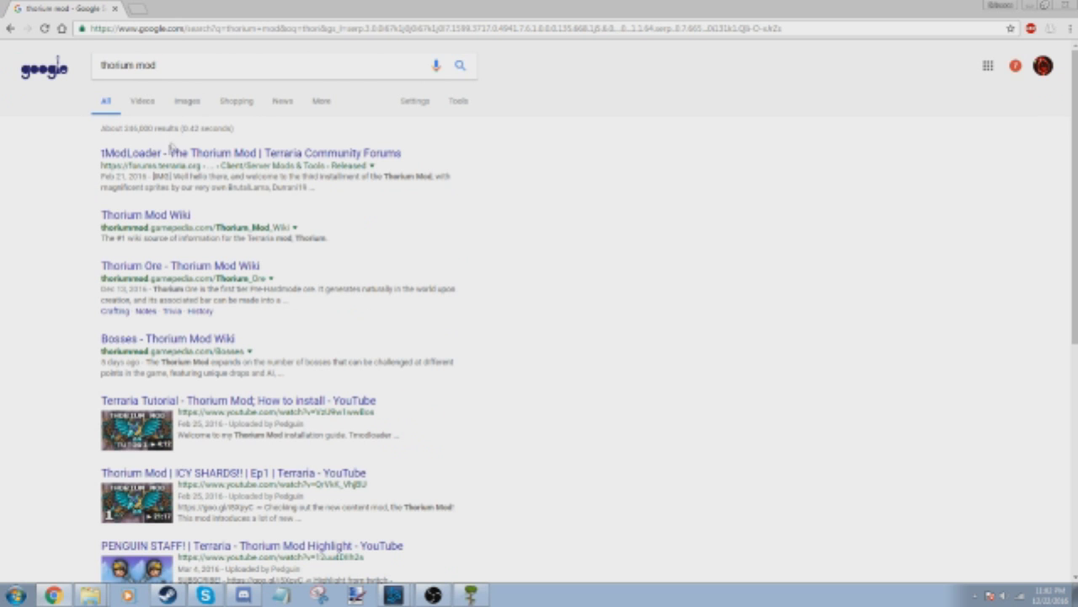
# Open the Thorium Mod forum thread and right-click its v1.2.13.4 manual download link
pyautogui.click(193, 160)
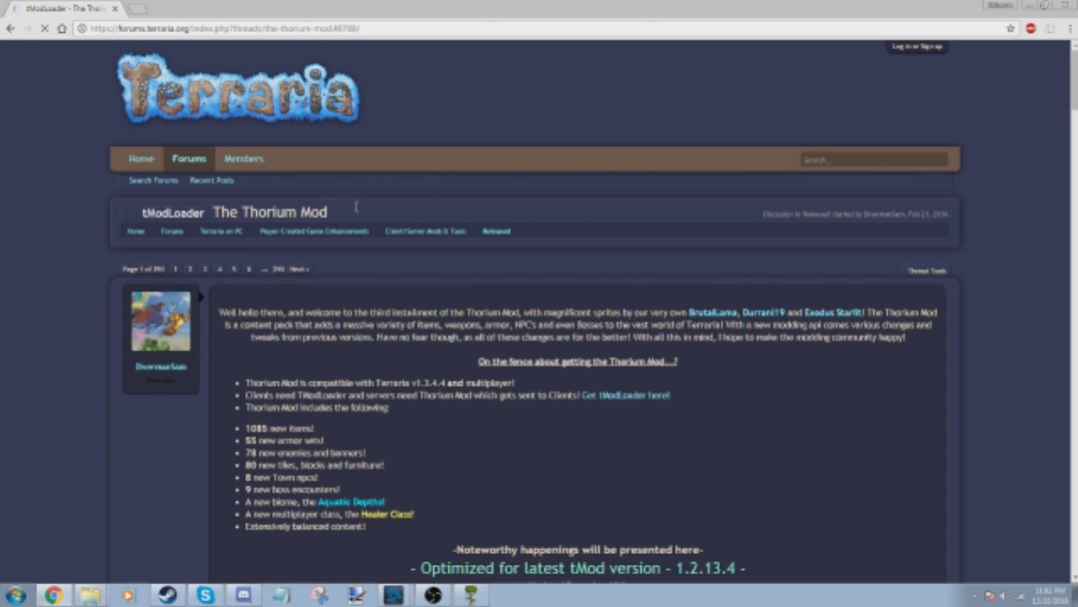
pyautogui.scroll(-2, 403, 333)
pyautogui.scroll(-4, 403, 334)
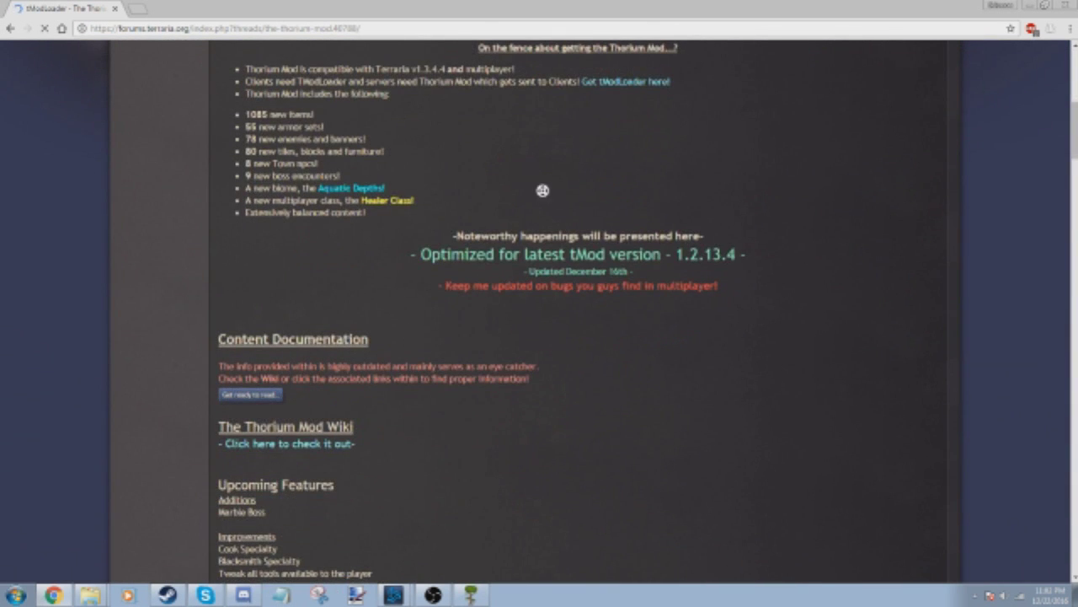
pyautogui.scroll(-20, 542, 191)
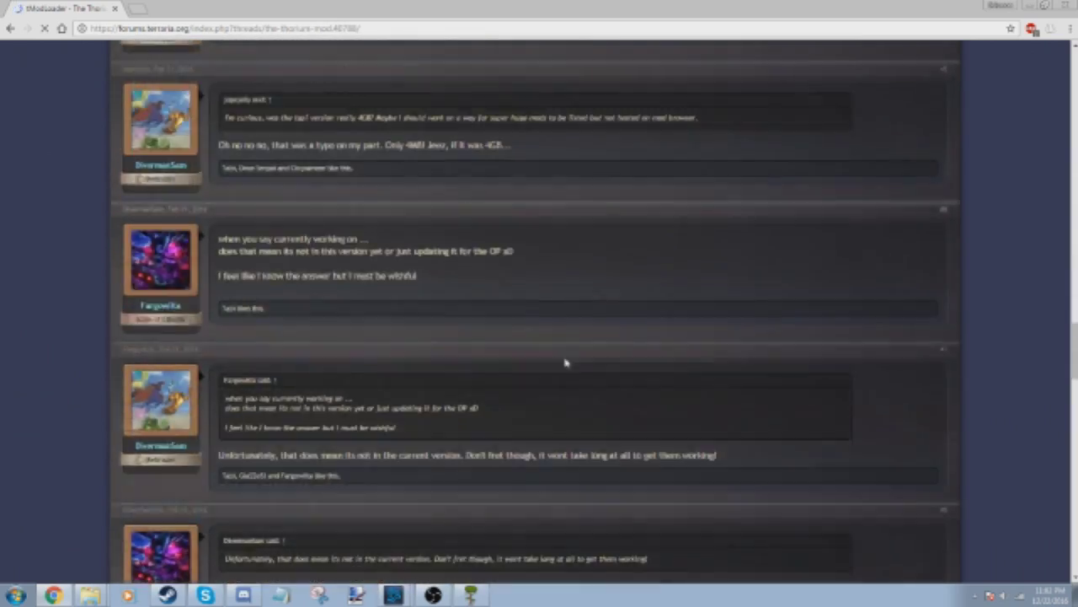
pyautogui.scroll(20, 566, 363)
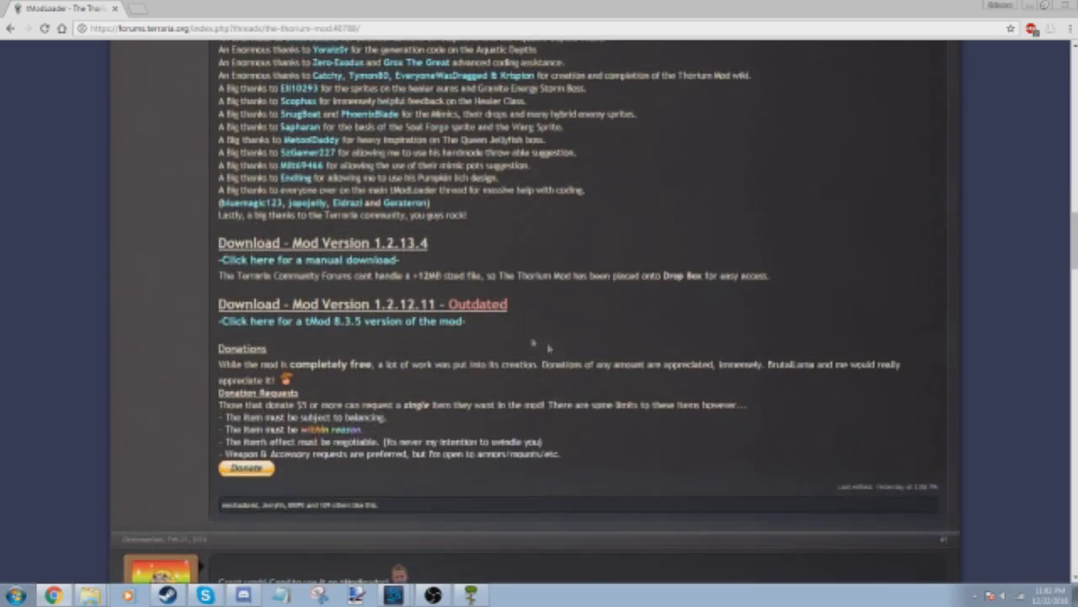
pyautogui.rightClick(314, 266)
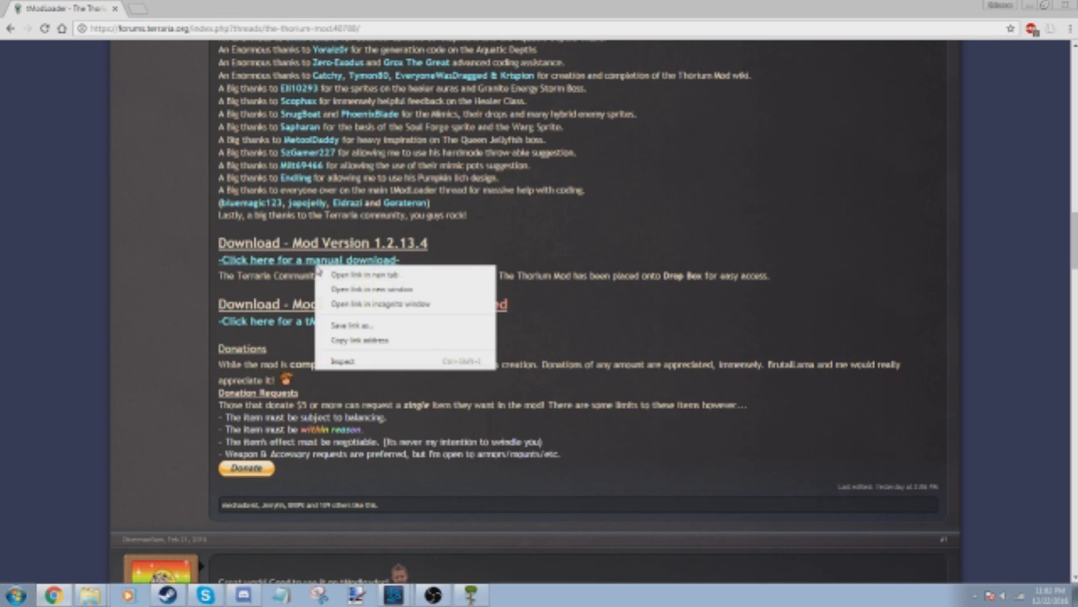
# Open the manual download link in a new tab, skip Dropbox sign-up, and open Thorium Mod v1.2.13.4.zip
pyautogui.click(341, 277)
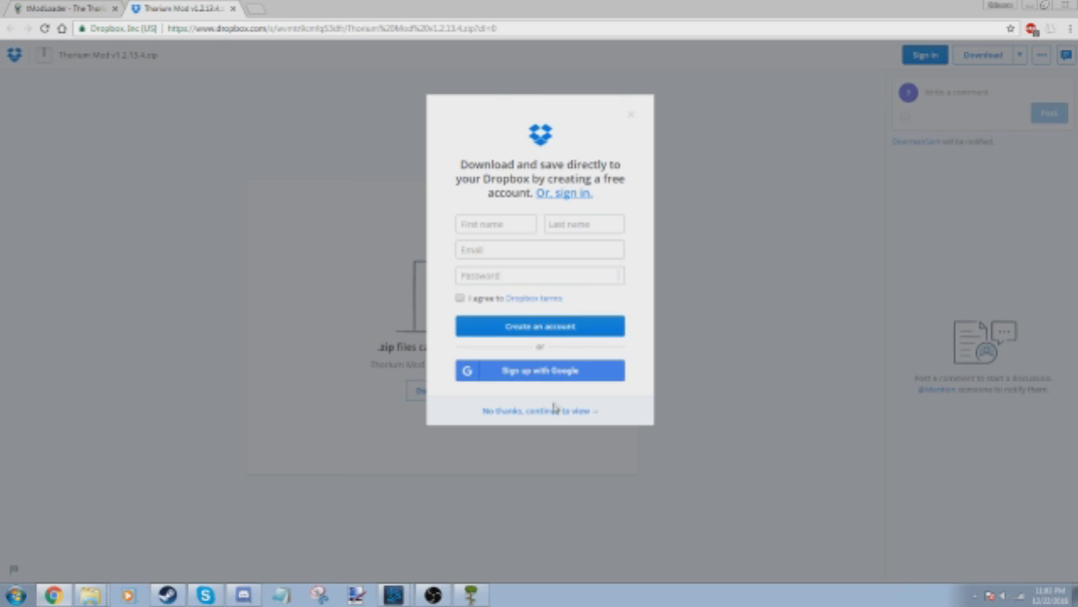
pyautogui.click(553, 411)
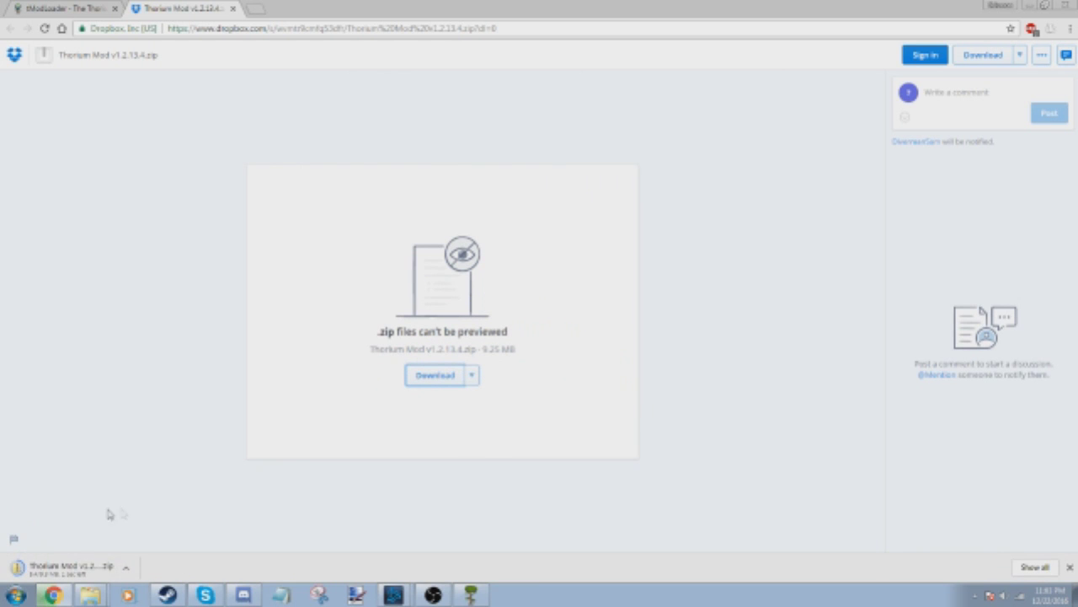
pyautogui.click(80, 570)
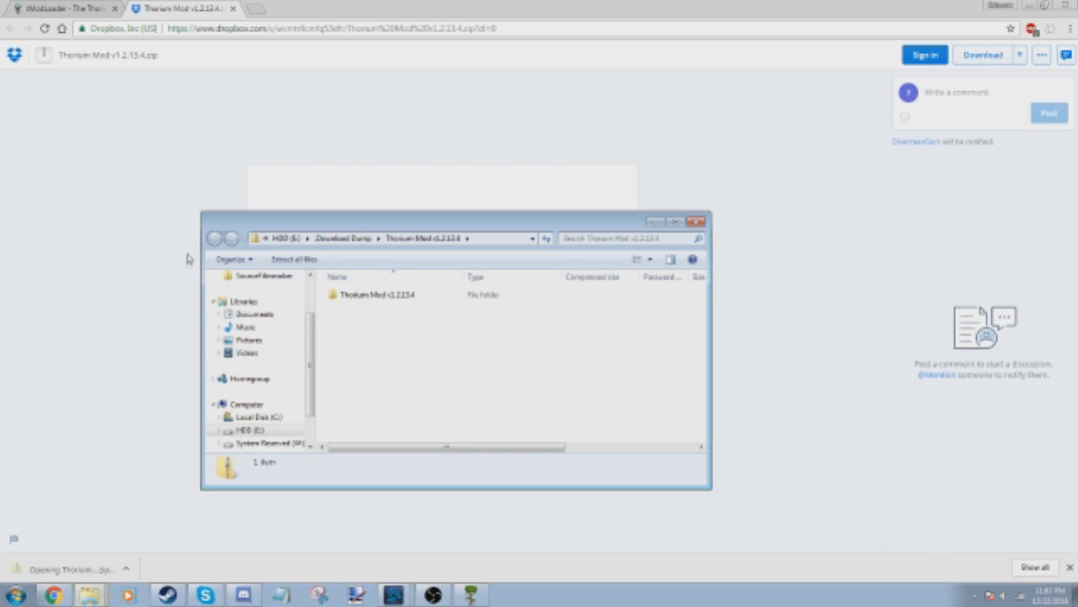
# Open the Thorium Mod v1.2.13.4 folder, select ThoriumMod.tmod, and go to Documents
pyautogui.doubleClick(370, 295)
pyautogui.moveTo(416, 400); pyautogui.dragTo(396, 312)
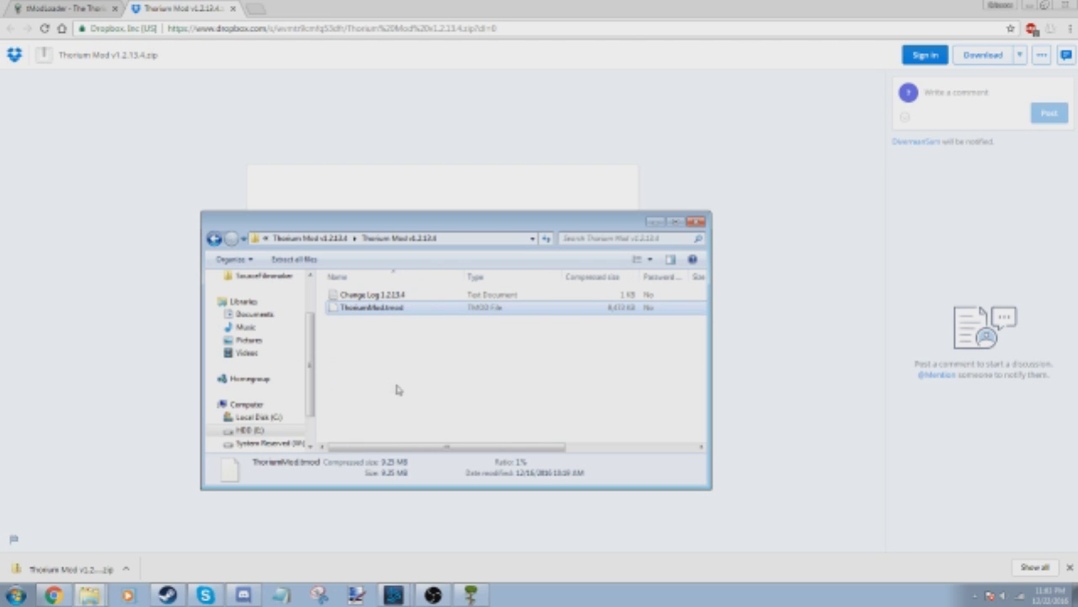
pyautogui.click(252, 327)
pyautogui.click(253, 314)
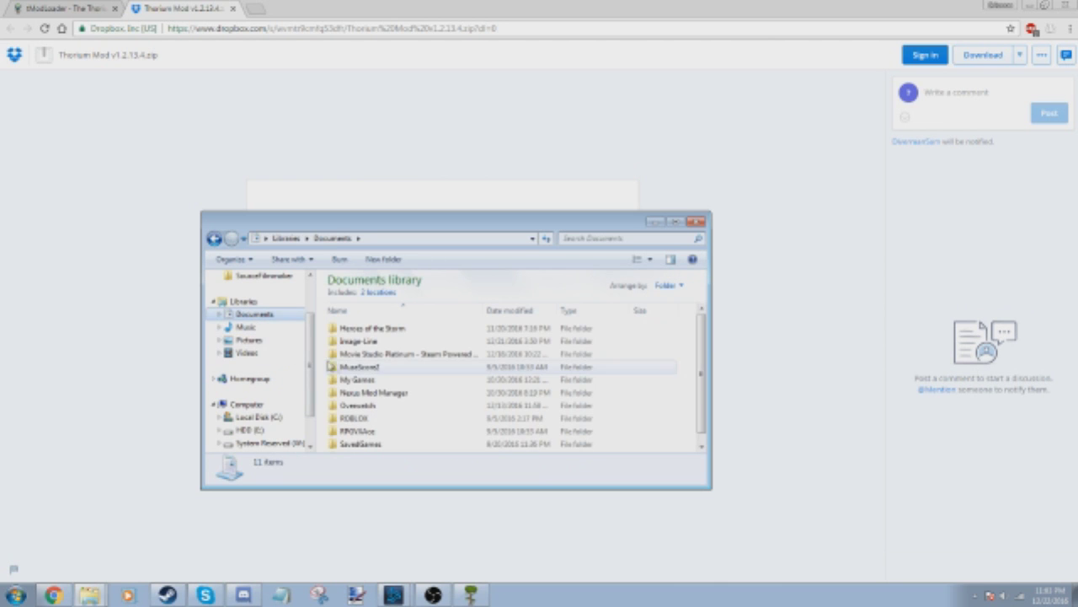
pyautogui.click(414, 394)
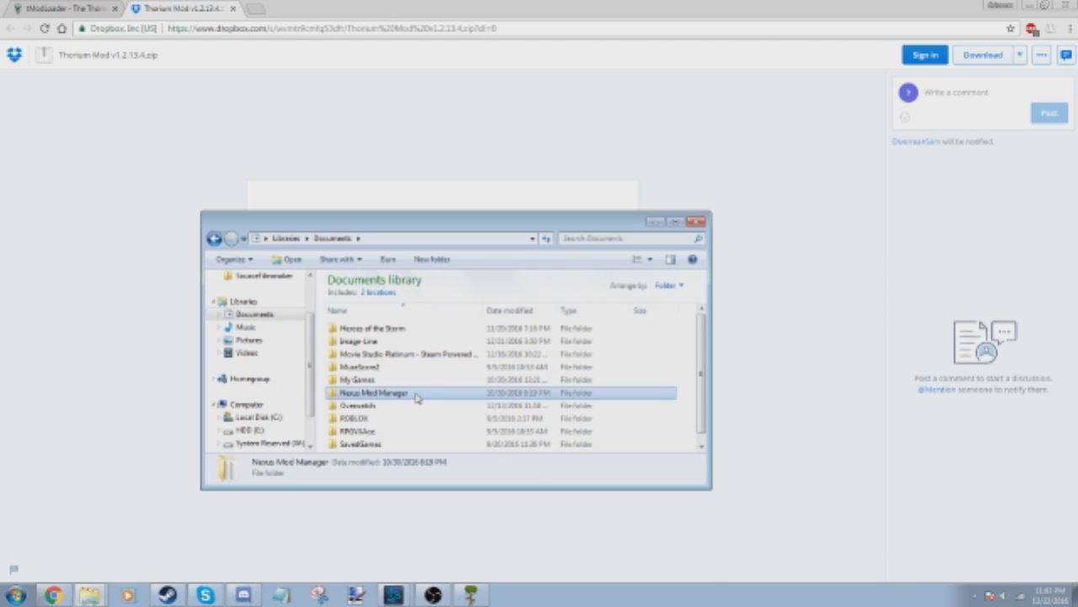
pyautogui.scroll(-1, 415, 396)
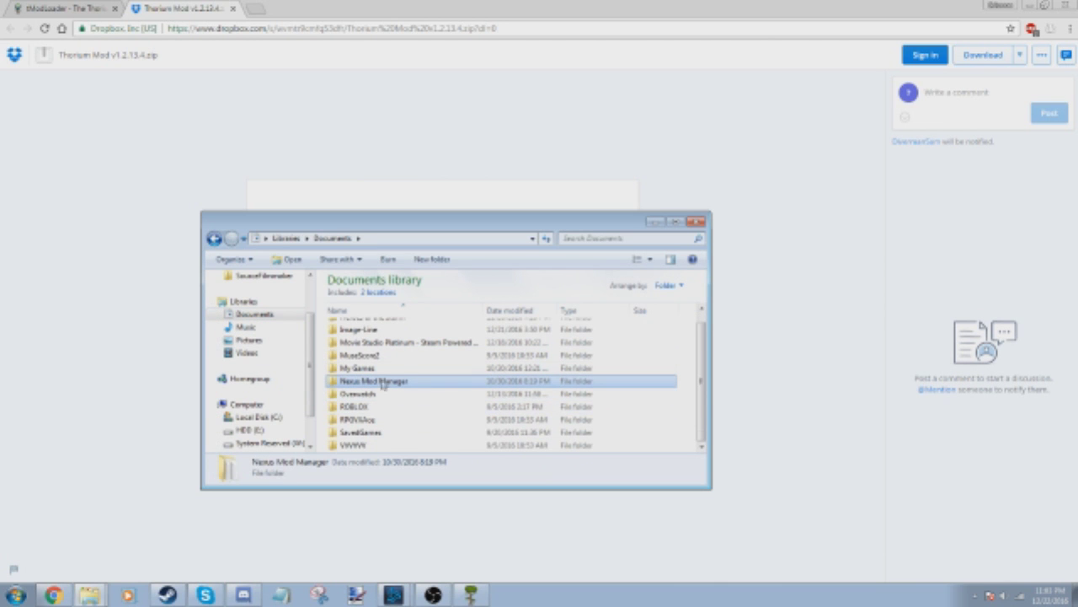
# Place ThoriumMod.tmod in My Games > Terraria > ModLoader > Mods and return to Terraria
pyautogui.doubleClick(385, 367)
pyautogui.click(677, 222)
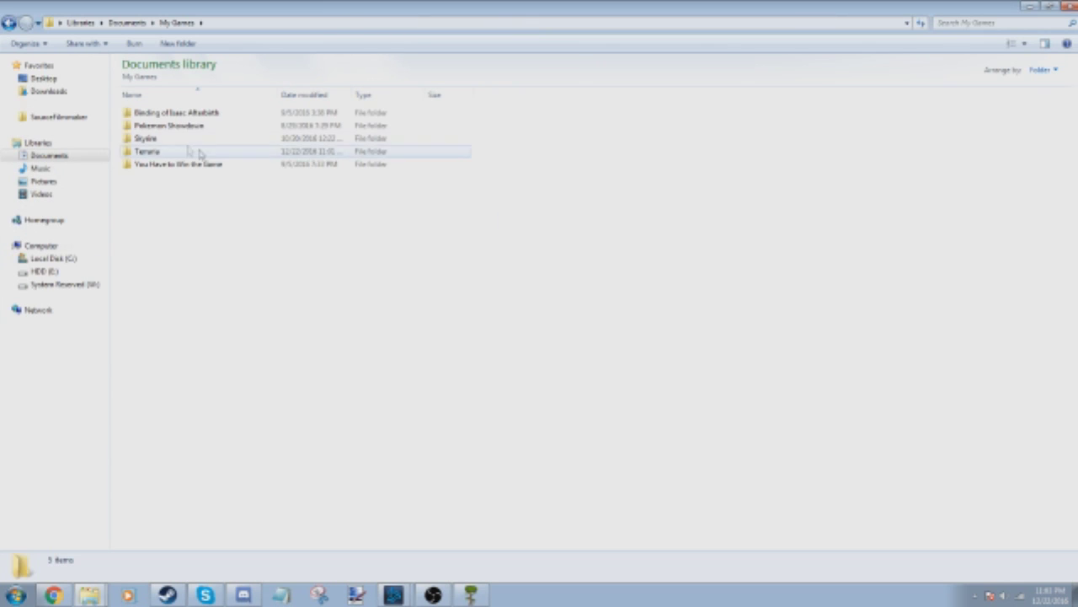
pyautogui.doubleClick(169, 150)
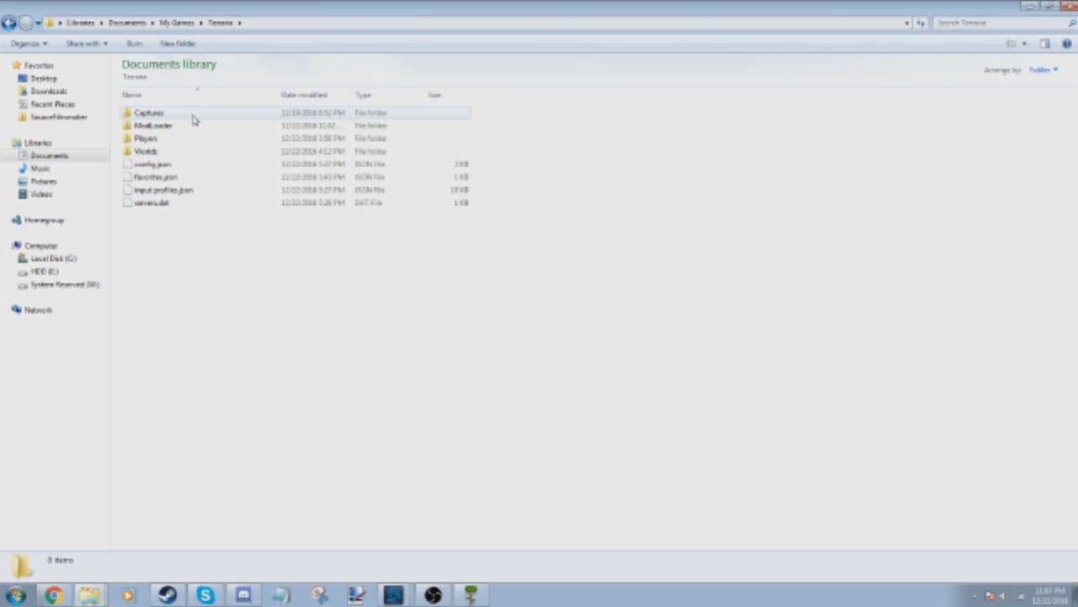
pyautogui.doubleClick(177, 128)
pyautogui.doubleClick(176, 116)
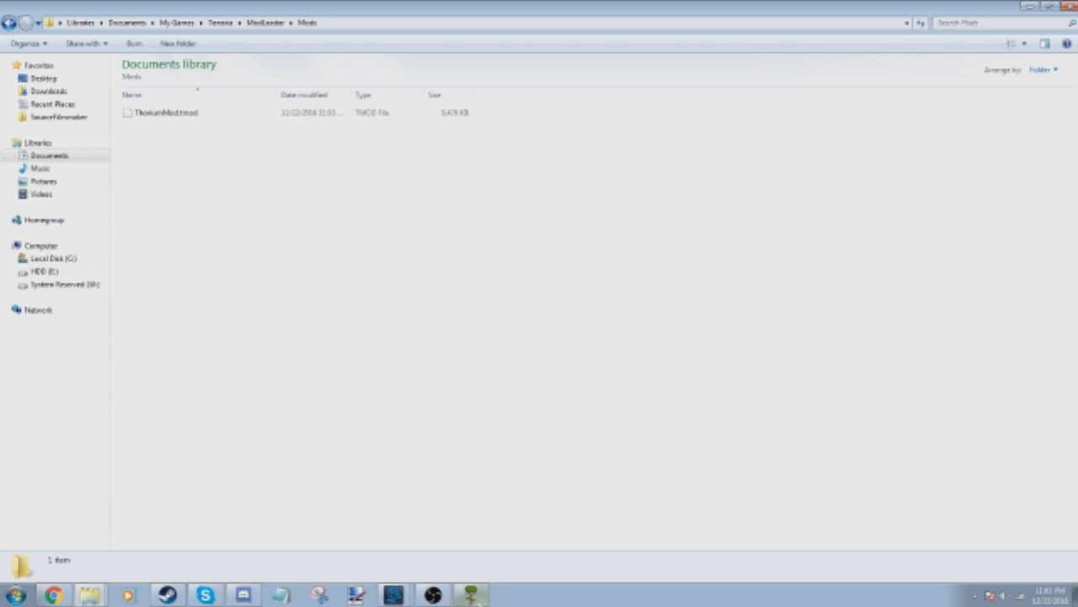
pyautogui.click(474, 597)
# From Mod Sources, run Build + Reload All so Thorium Mod gets loaded
pyautogui.click(538, 271)
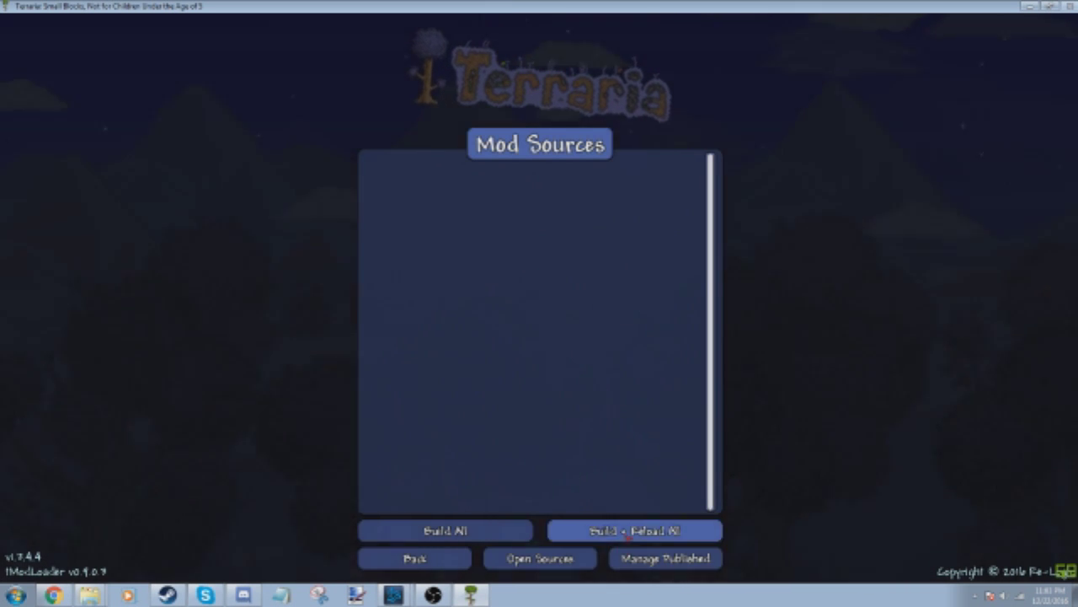
pyautogui.click(627, 533)
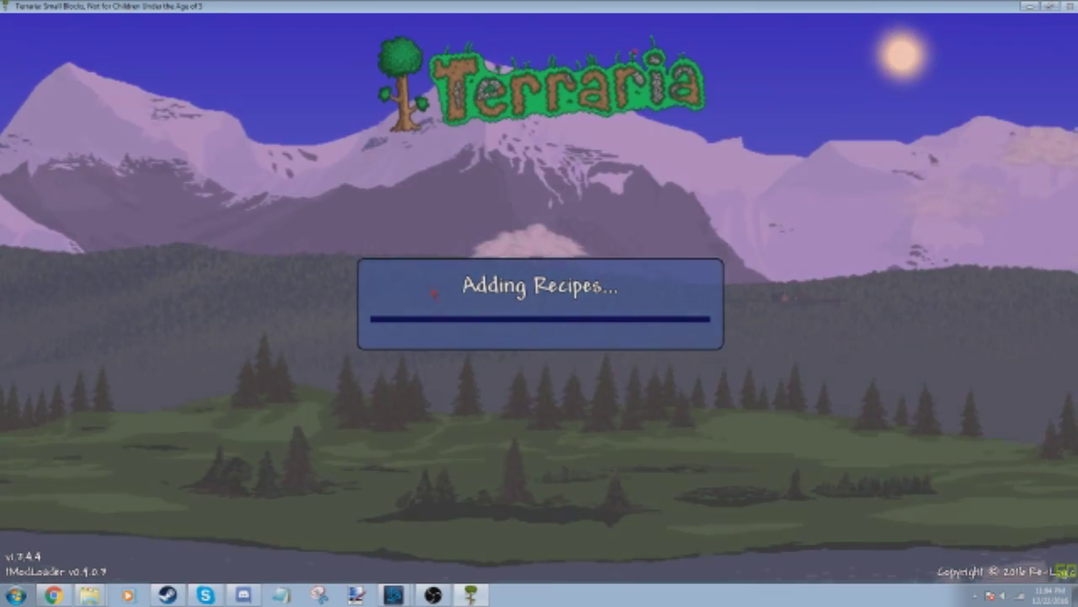
# Open the Mods List to confirm Thorium Mod v1.2.13.4 is enabled
pyautogui.click(539, 244)
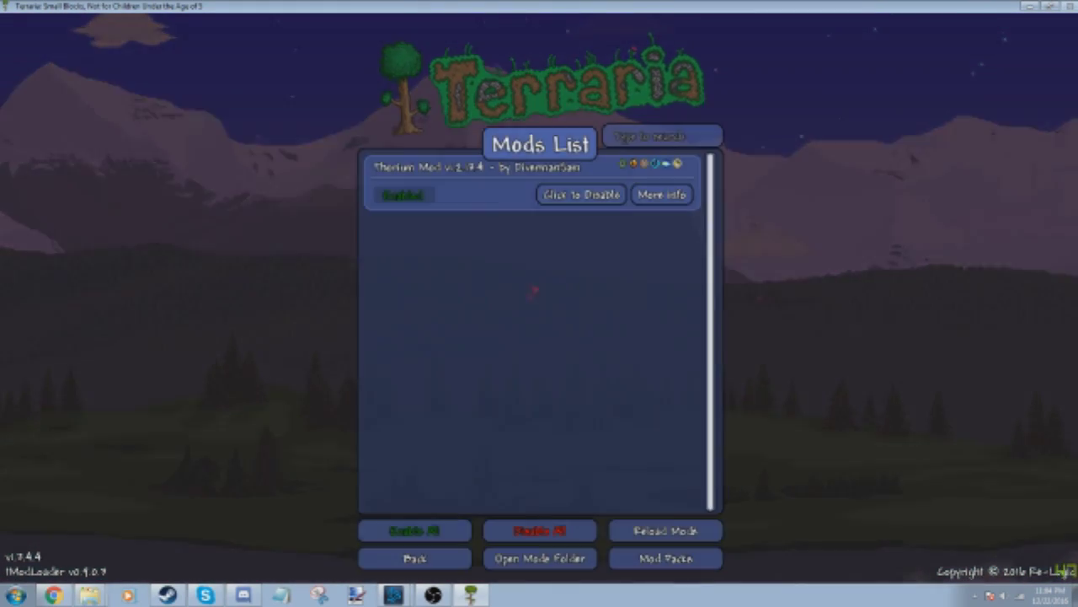